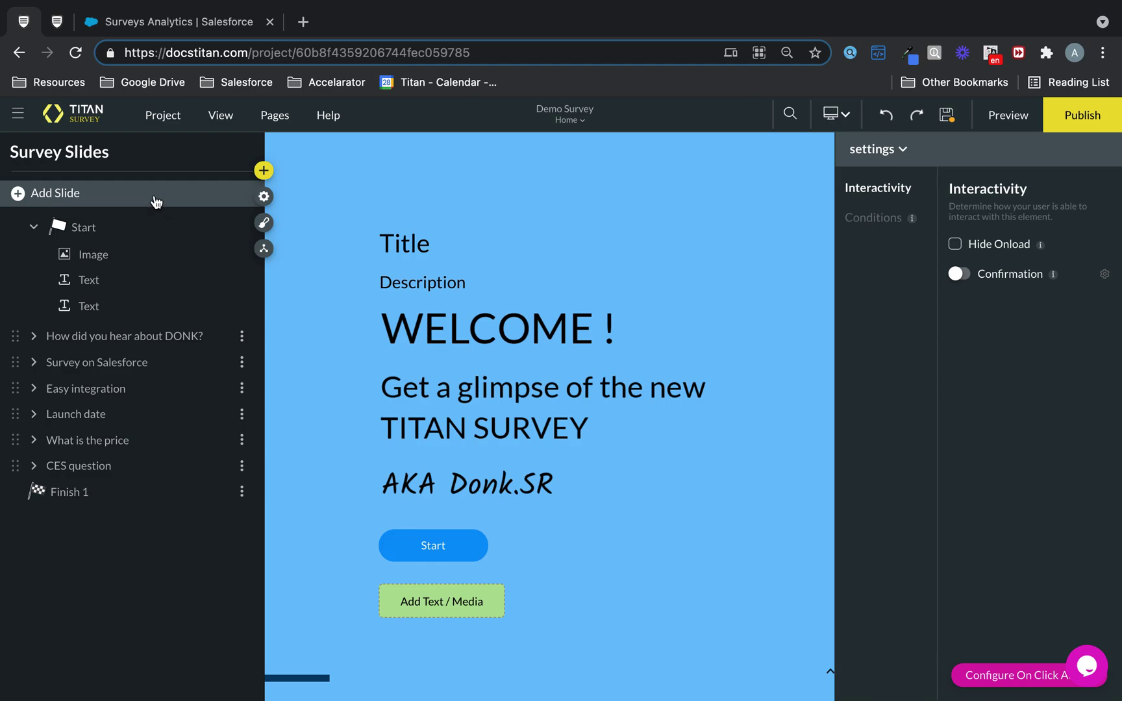
Start a new slide and choose the Question slide type after comparing the other types.
{"action": "left_click", "coordinate": [110, 195]}
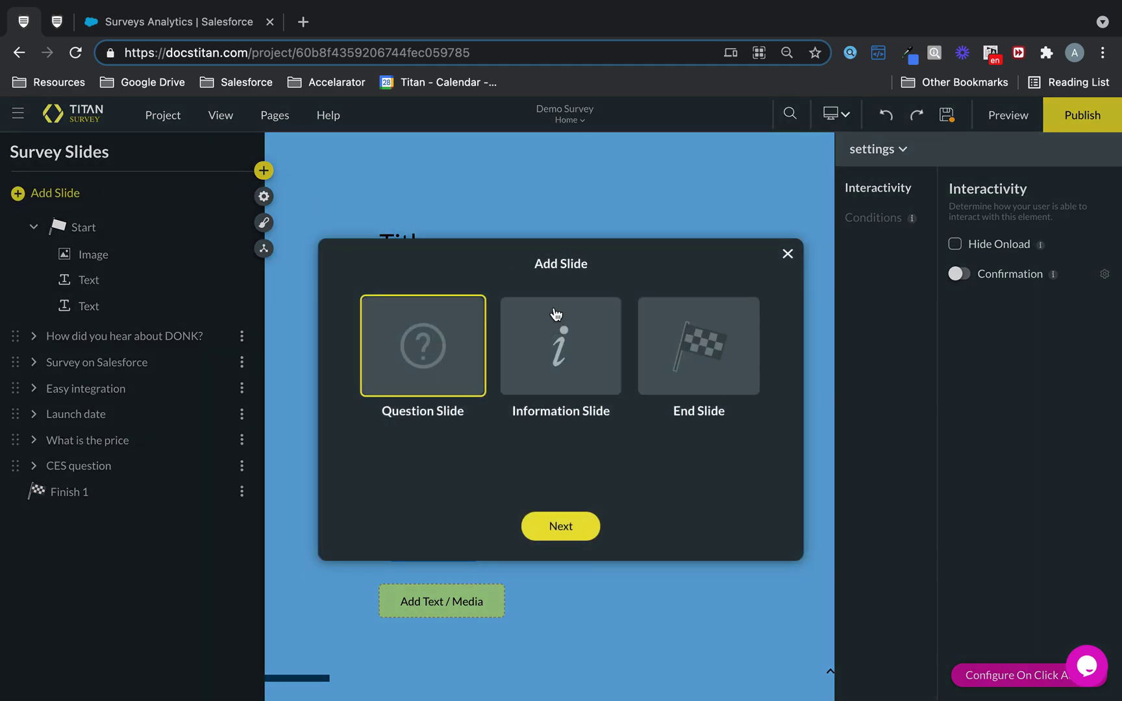
{"action": "left_click", "coordinate": [558, 365]}
{"action": "left_click", "coordinate": [739, 346]}
{"action": "left_click", "coordinate": [455, 367]}
{"action": "left_click", "coordinate": [561, 526]}
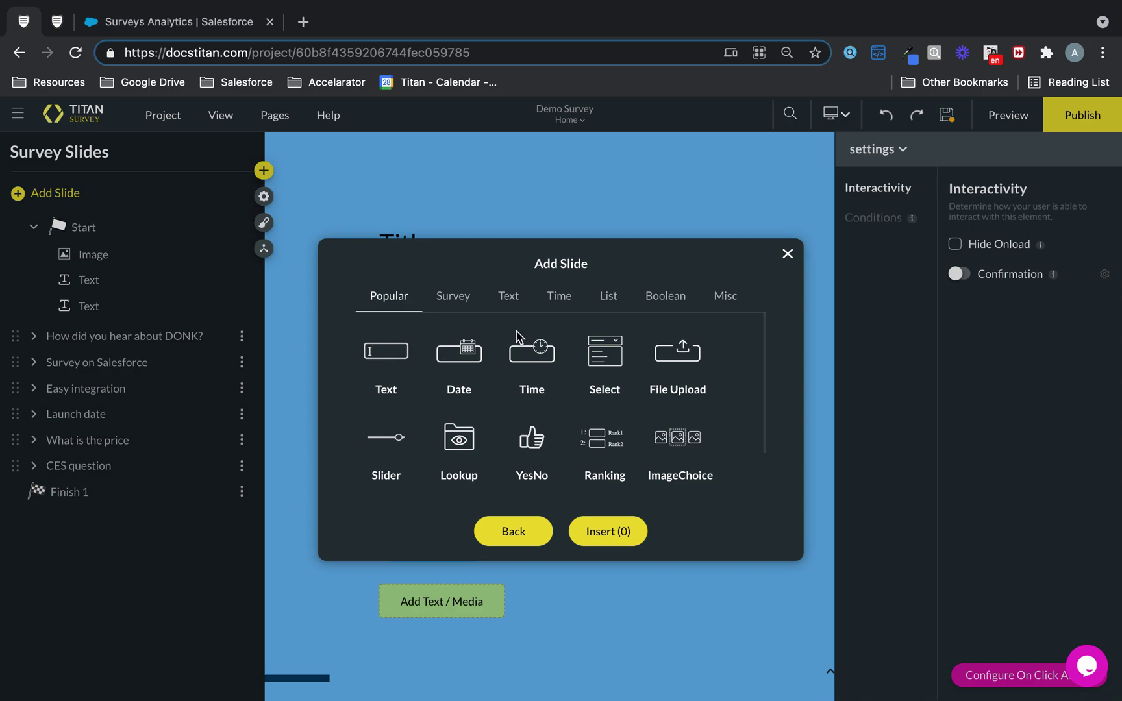
Browse the question-type categories, then insert a Ranking question from Popular as Slide 7.
{"action": "left_click", "coordinate": [458, 305]}
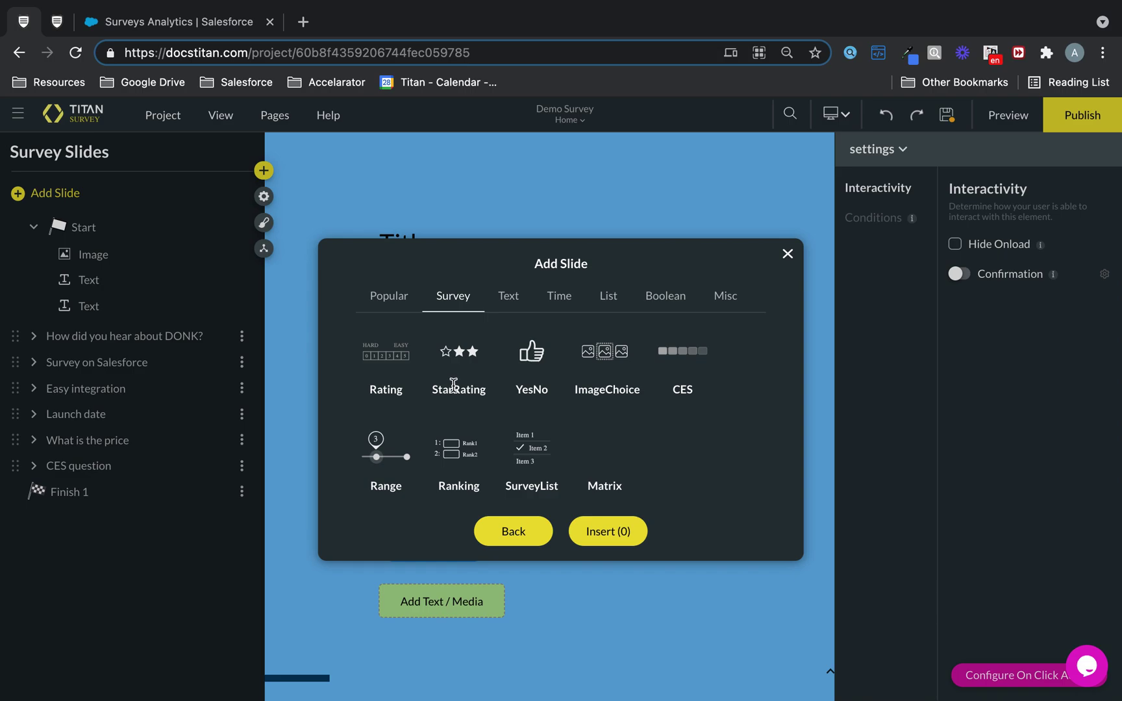
{"action": "left_click", "coordinate": [508, 300]}
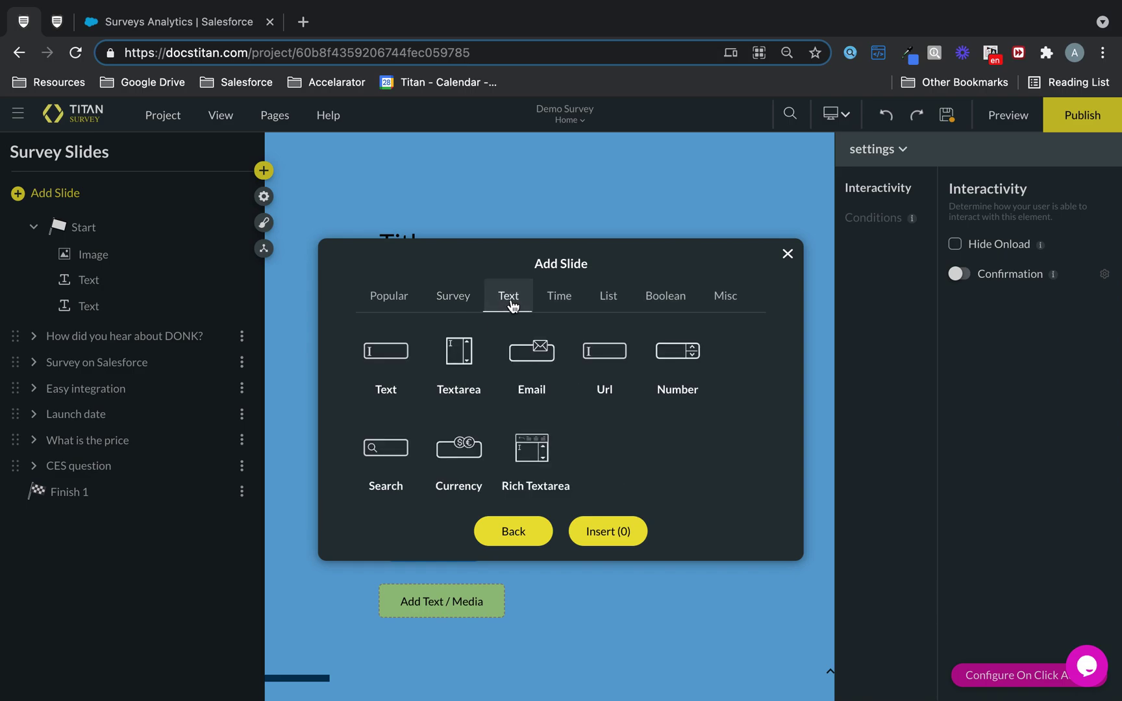
{"action": "left_click", "coordinate": [571, 299]}
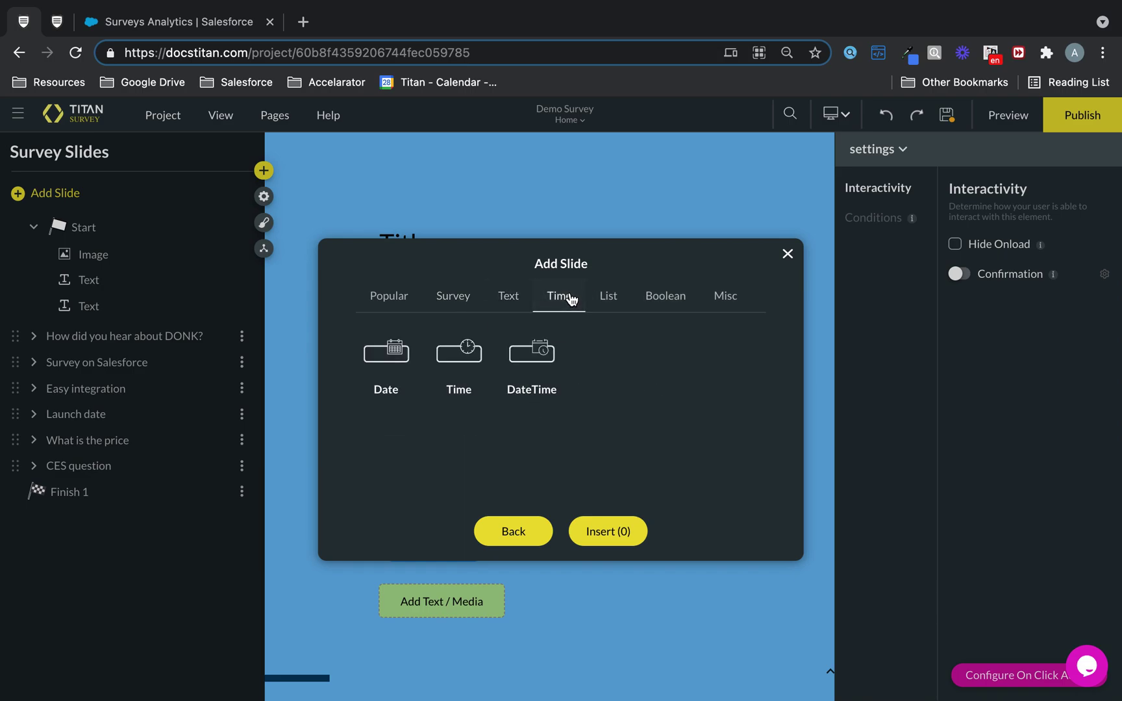
{"action": "left_click", "coordinate": [611, 298]}
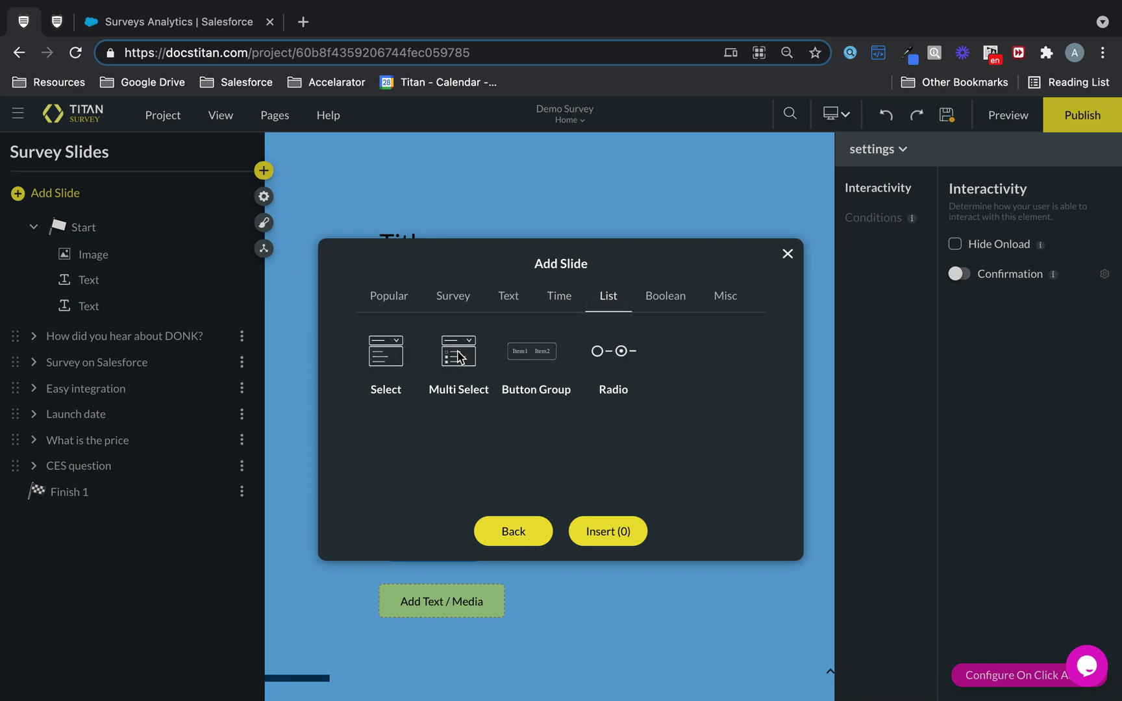
{"action": "left_click", "coordinate": [656, 301]}
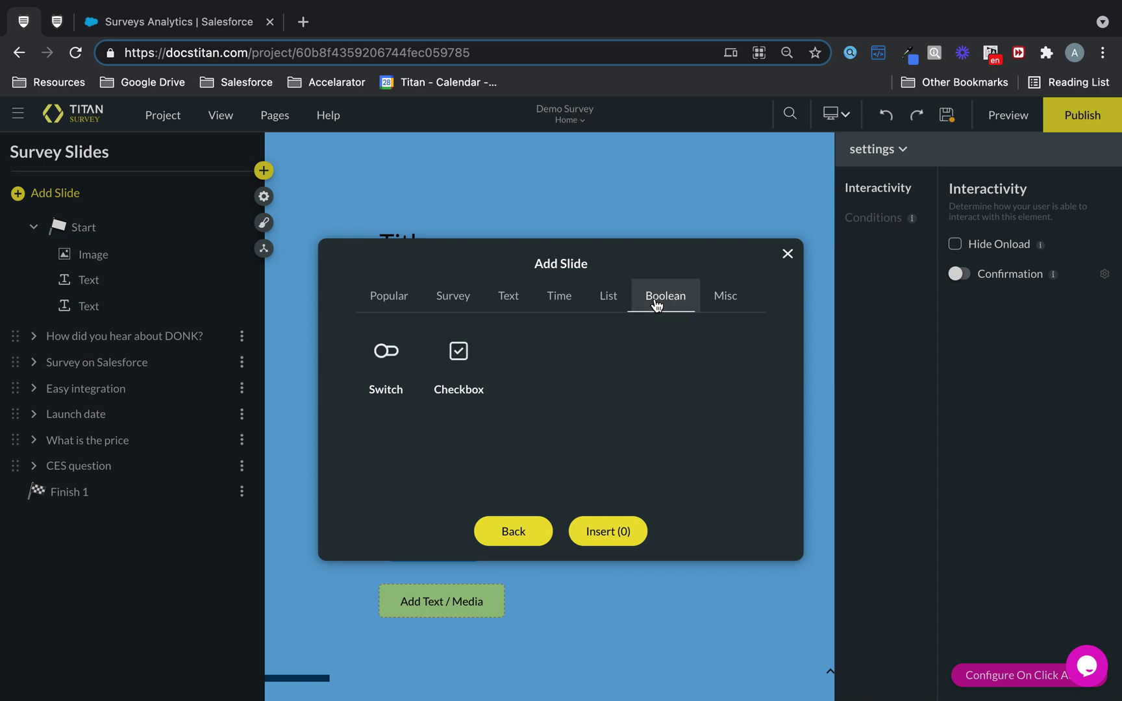
{"action": "left_click", "coordinate": [711, 297]}
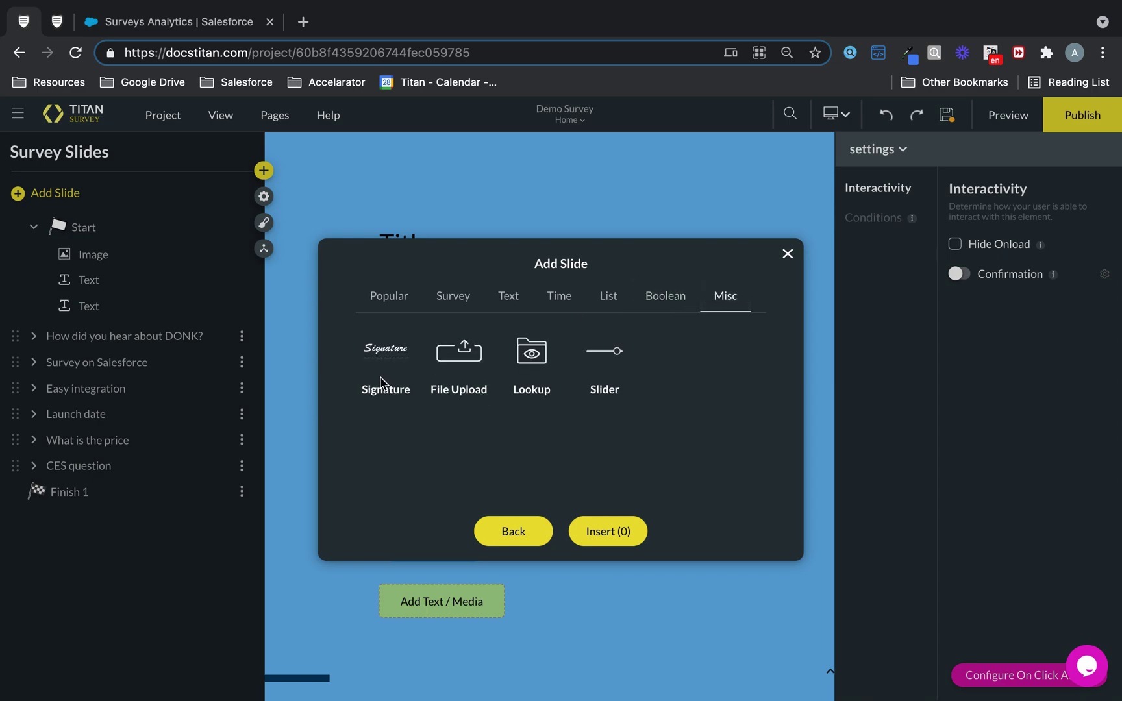
{"action": "left_click", "coordinate": [392, 299]}
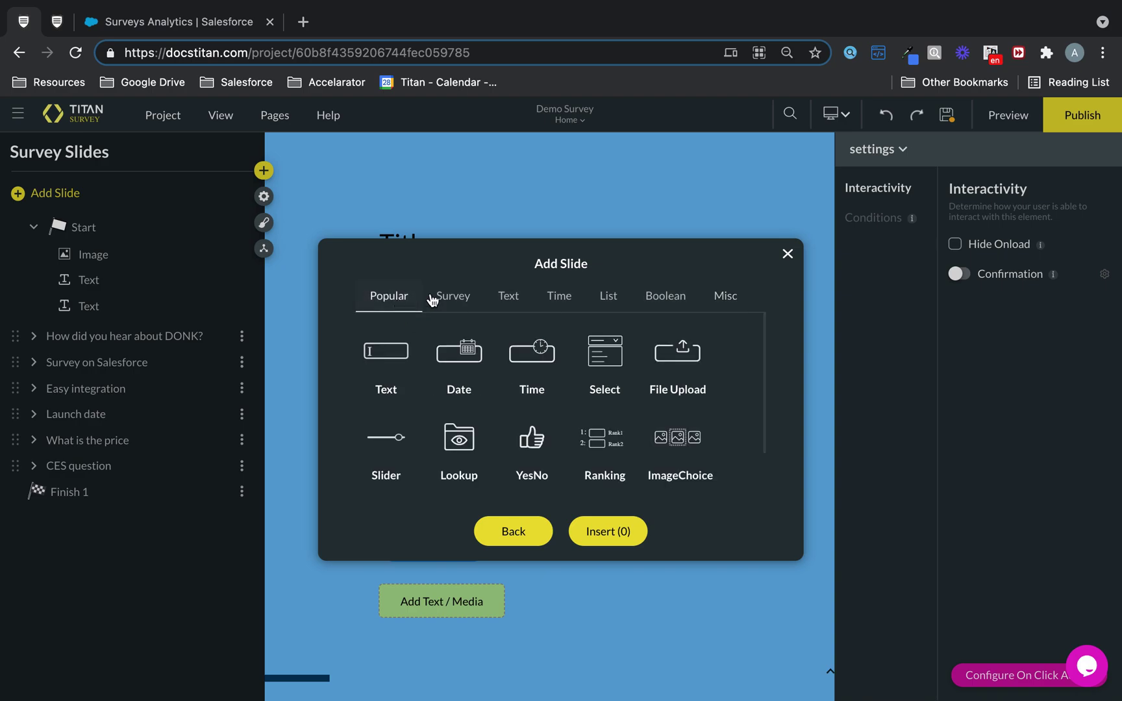
{"action": "left_click", "coordinate": [448, 300]}
{"action": "left_click", "coordinate": [409, 301]}
{"action": "left_click", "coordinate": [614, 443]}
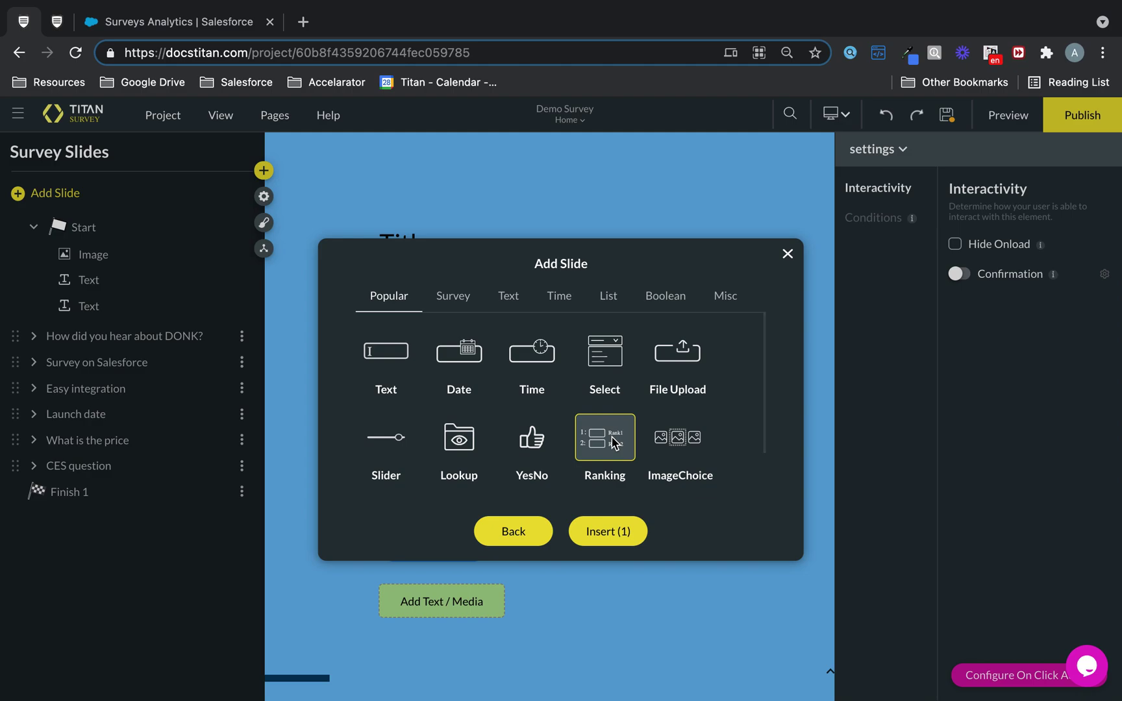
{"action": "left_click", "coordinate": [613, 531]}
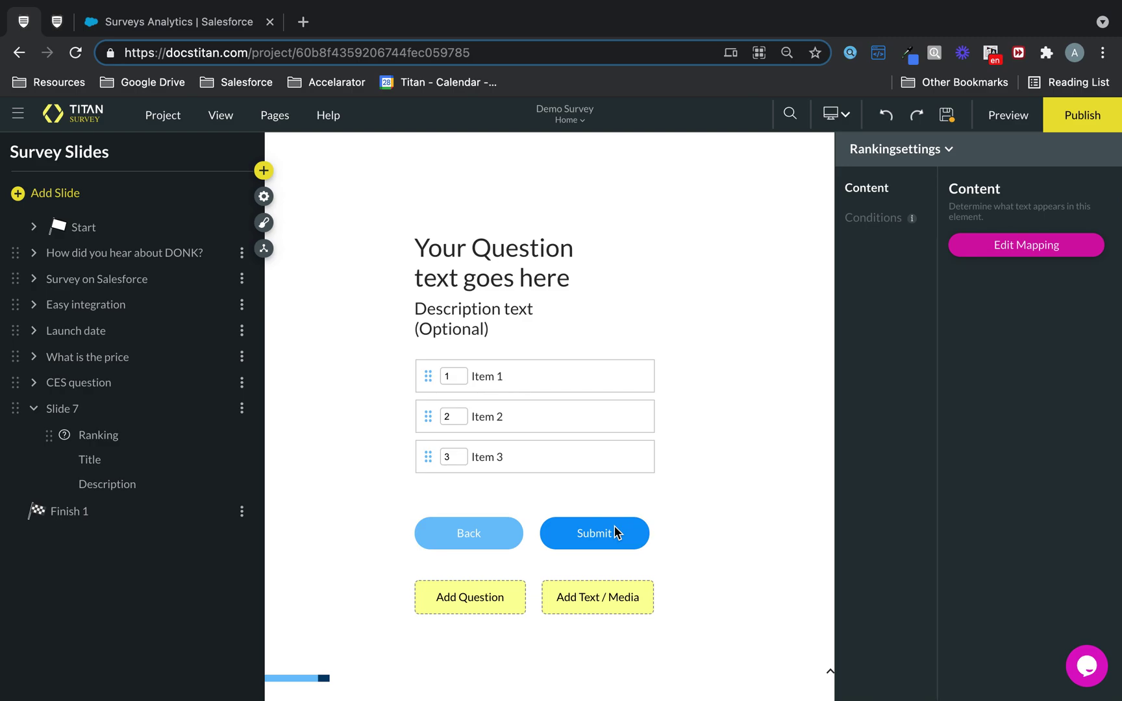
Publish the survey, close the Distribution options, and bring up Slide 7's options.
{"action": "left_click", "coordinate": [1068, 130]}
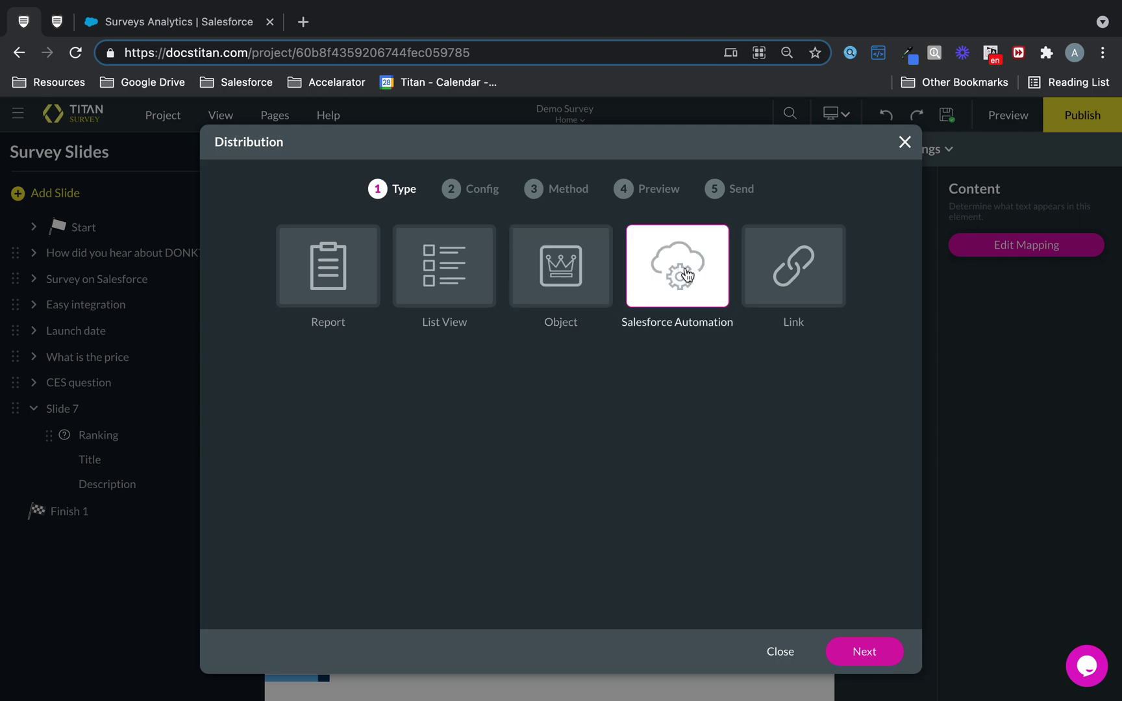
{"action": "left_click", "coordinate": [904, 143]}
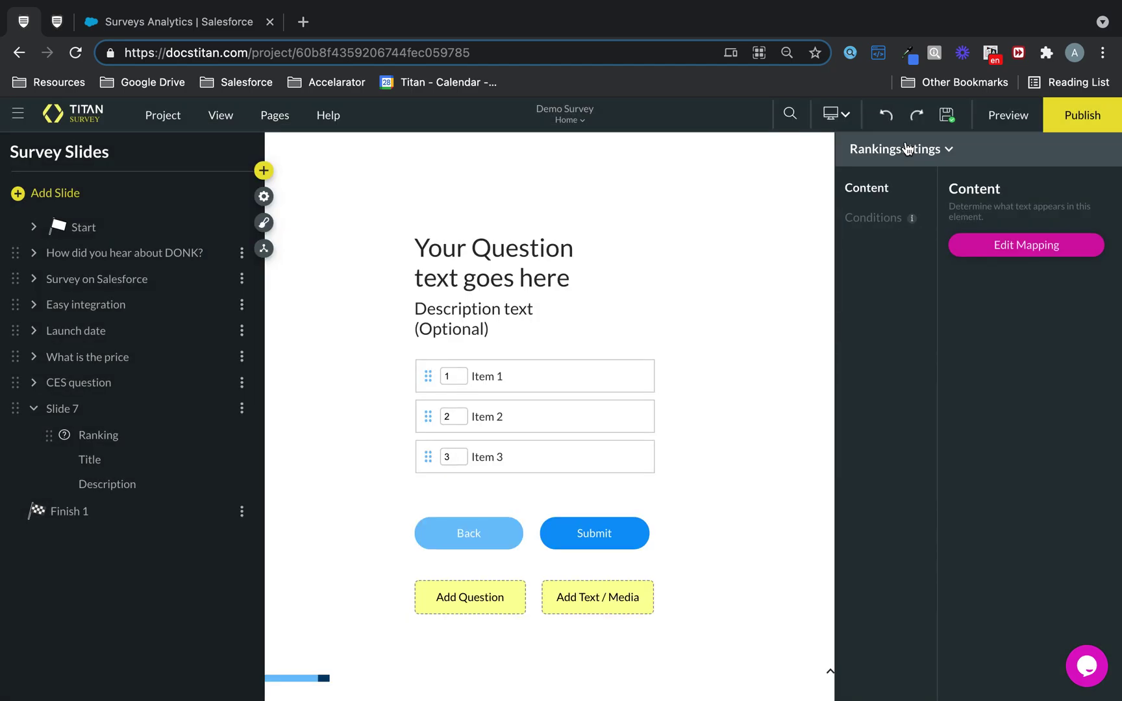
{"action": "left_click", "coordinate": [242, 408]}
Delete Slide 7 and switch to the live survey preview tab.
{"action": "left_click", "coordinate": [271, 557]}
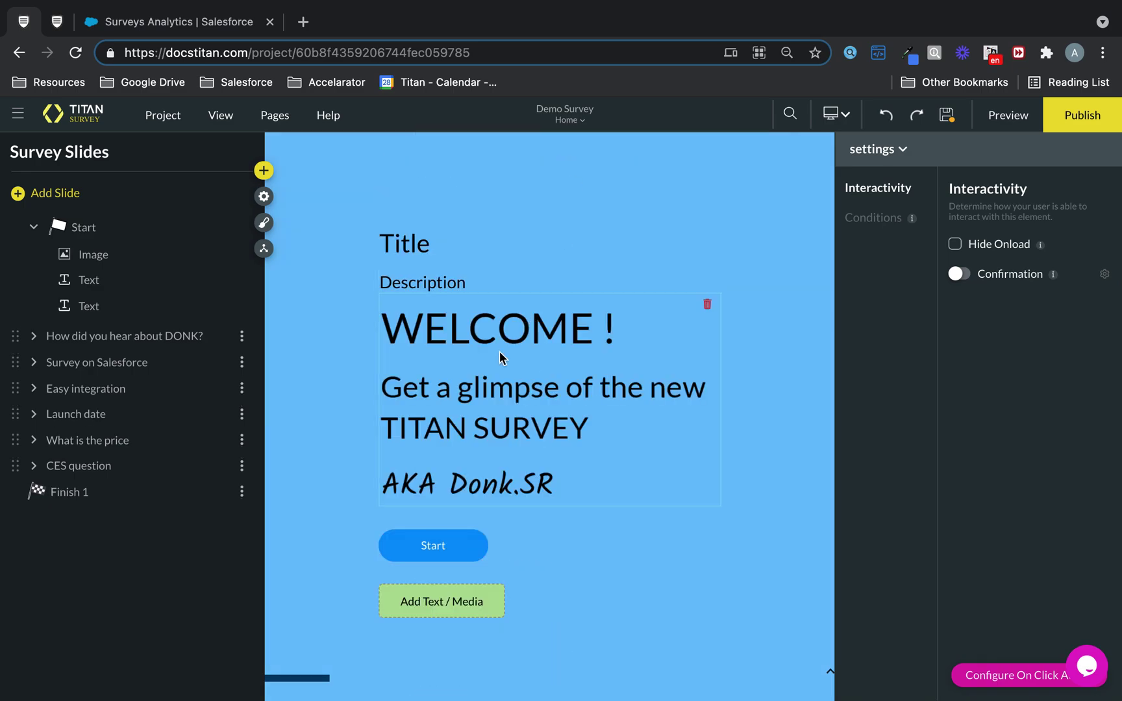
{"action": "left_click", "coordinate": [57, 22]}
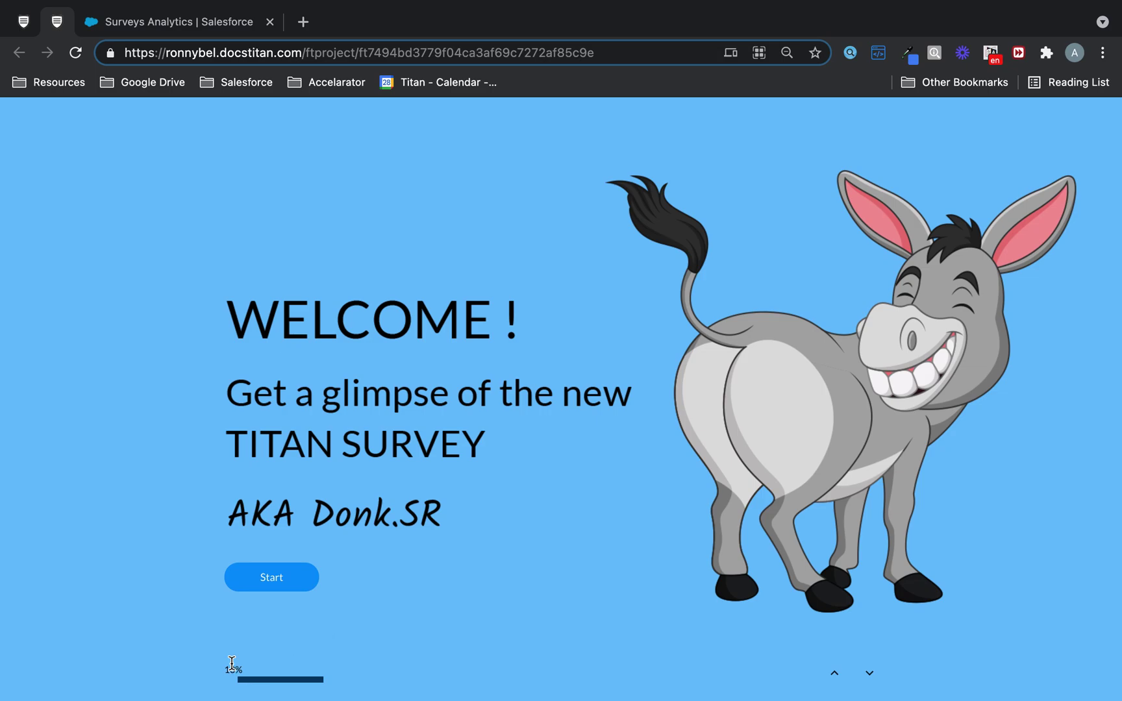
Begin the survey, answer 'Everbody is talking about it', and answer Yes to Salesforce integration.
{"action": "left_click", "coordinate": [297, 578]}
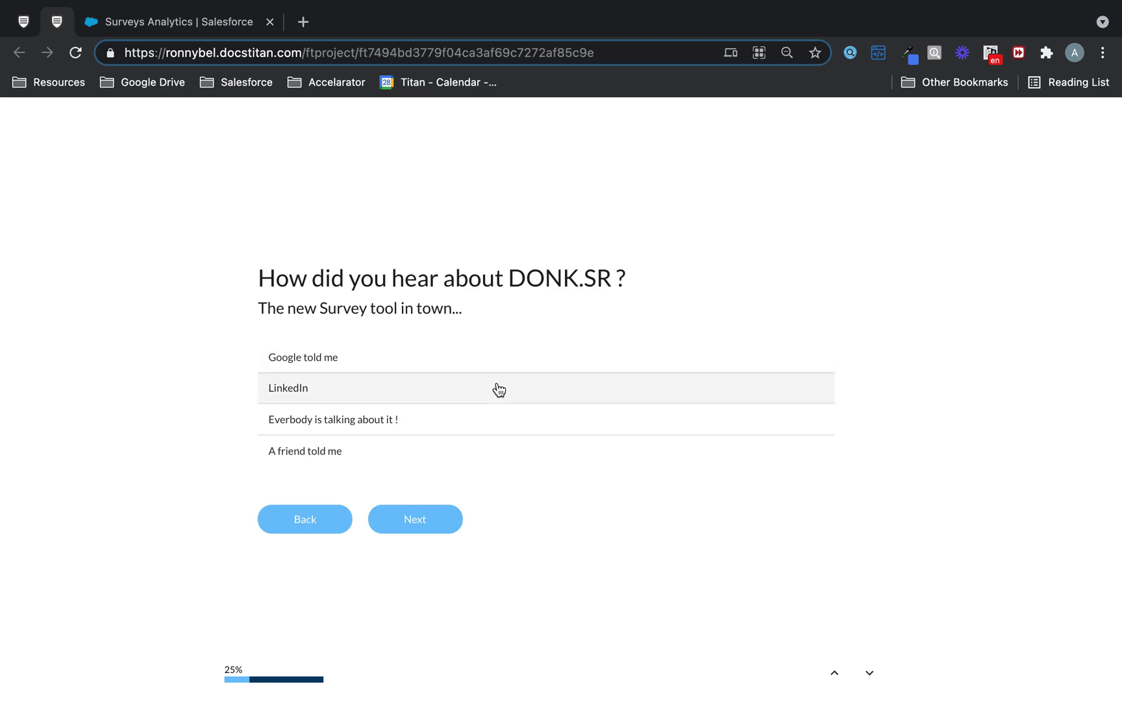
{"action": "left_click", "coordinate": [393, 411]}
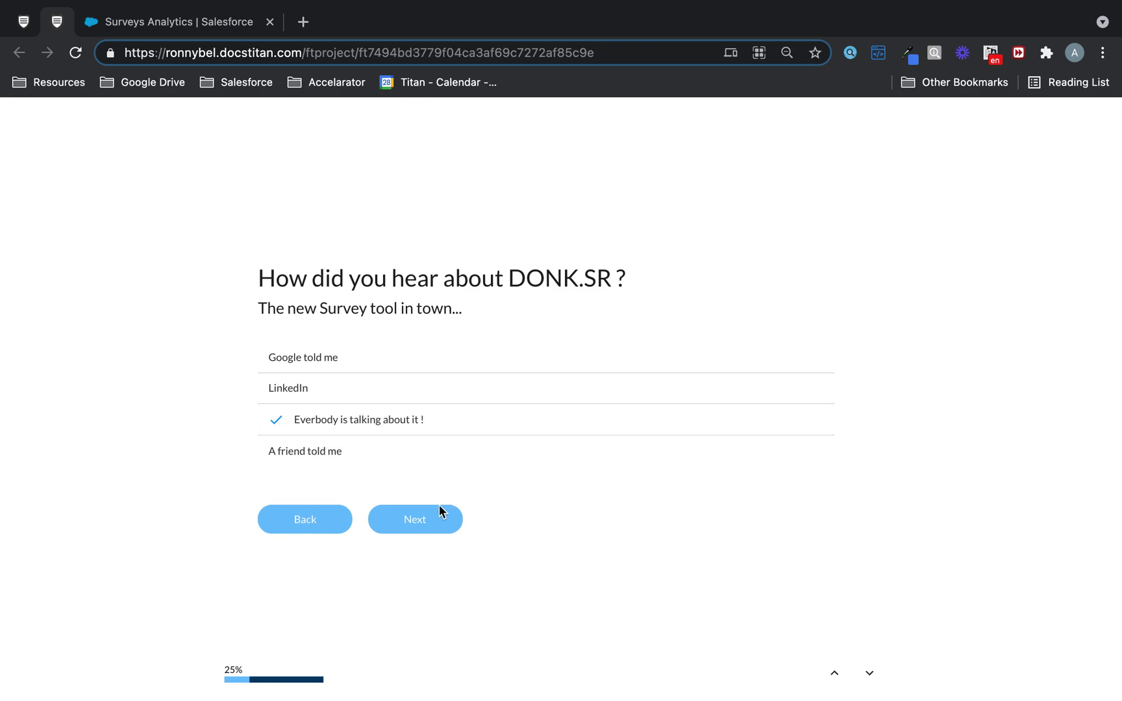
{"action": "left_click", "coordinate": [428, 522]}
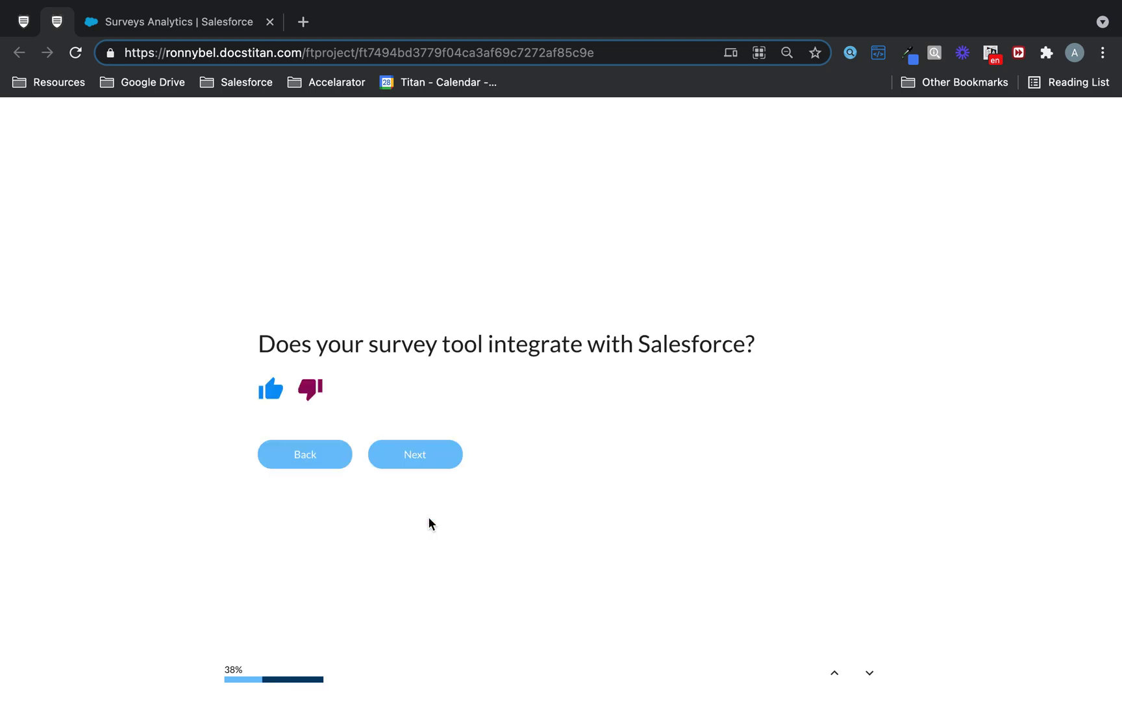
{"action": "left_click", "coordinate": [268, 396]}
{"action": "left_click", "coordinate": [442, 459]}
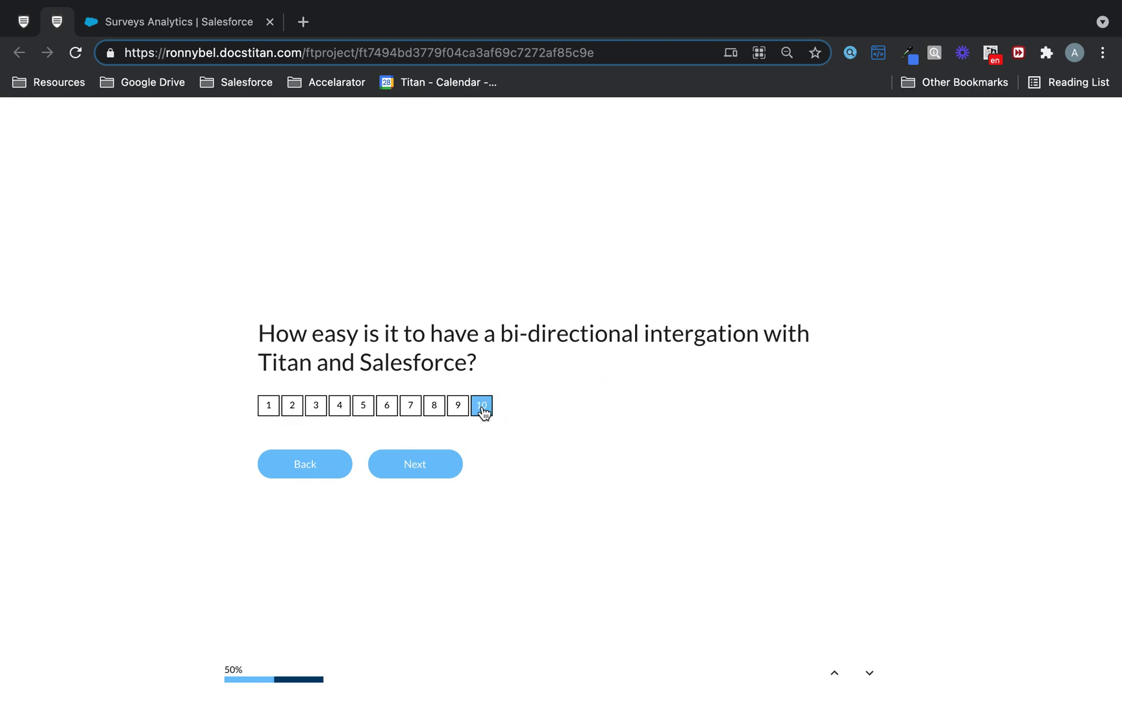
Pick July 1, 2021 as the product launch date.
{"action": "left_click", "coordinate": [432, 466]}
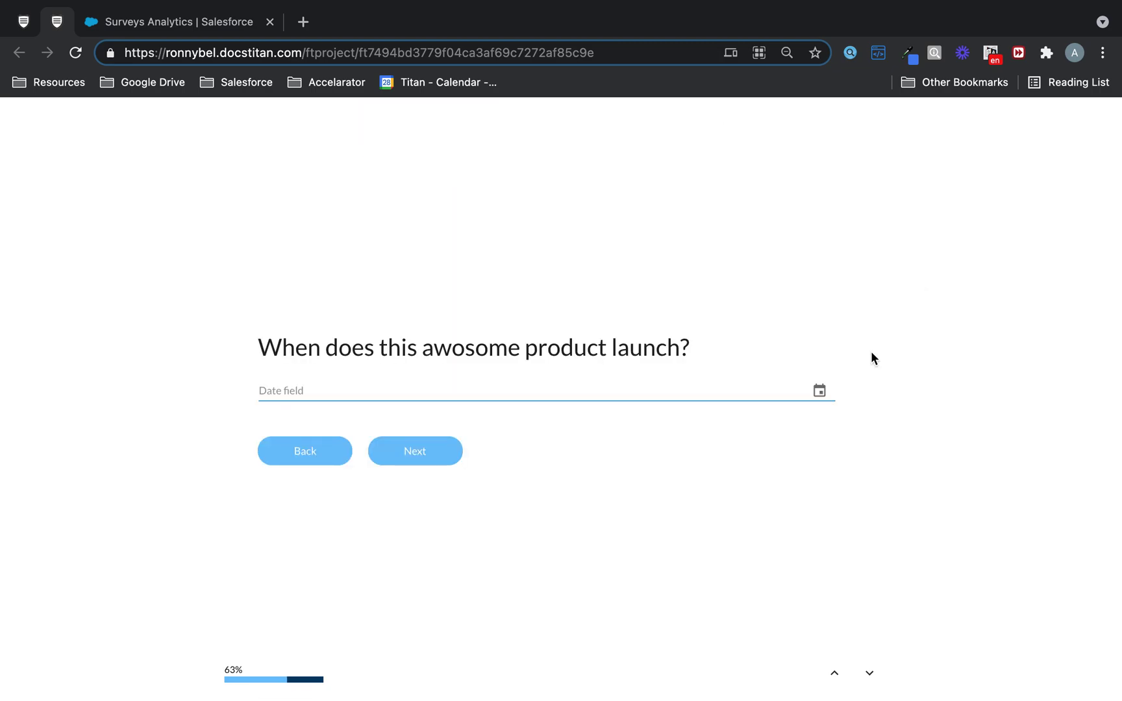
{"action": "left_click", "coordinate": [820, 390]}
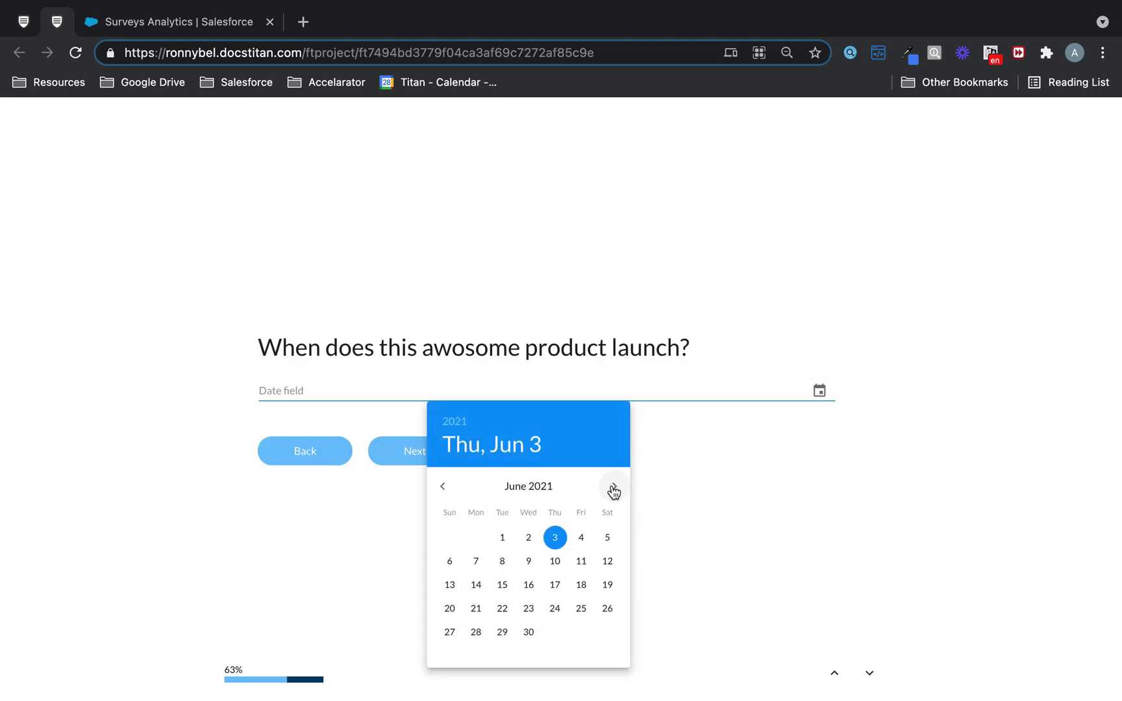
{"action": "left_click", "coordinate": [613, 492]}
{"action": "left_click", "coordinate": [553, 534]}
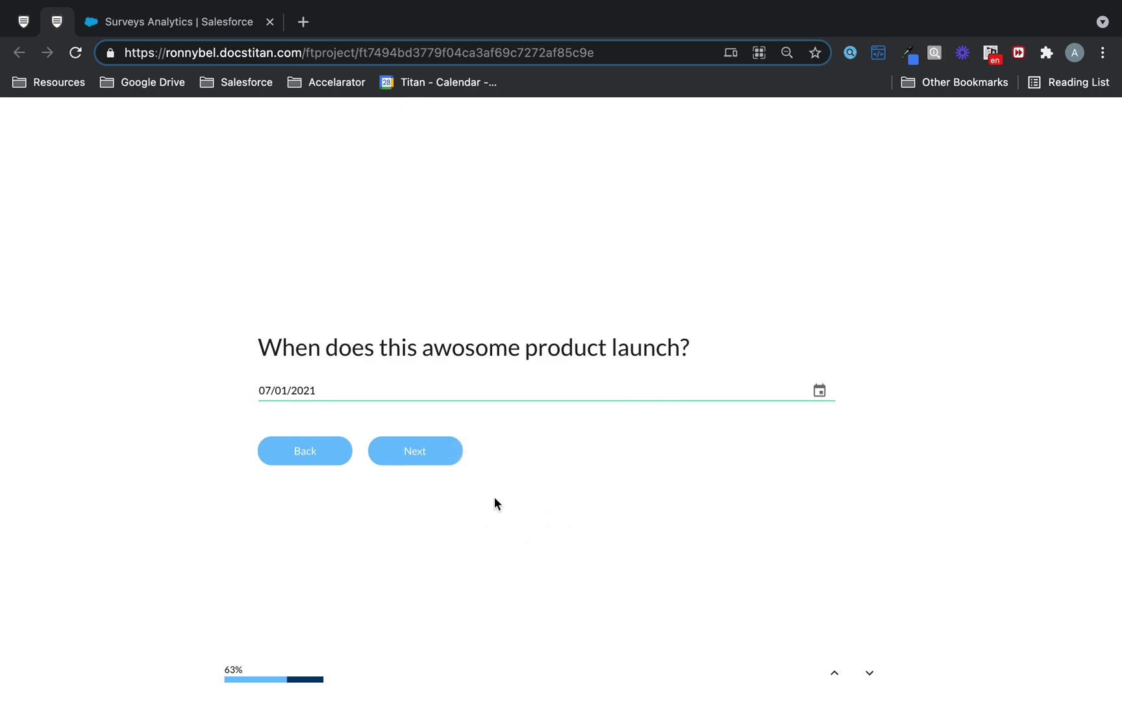
{"action": "left_click", "coordinate": [437, 452]}
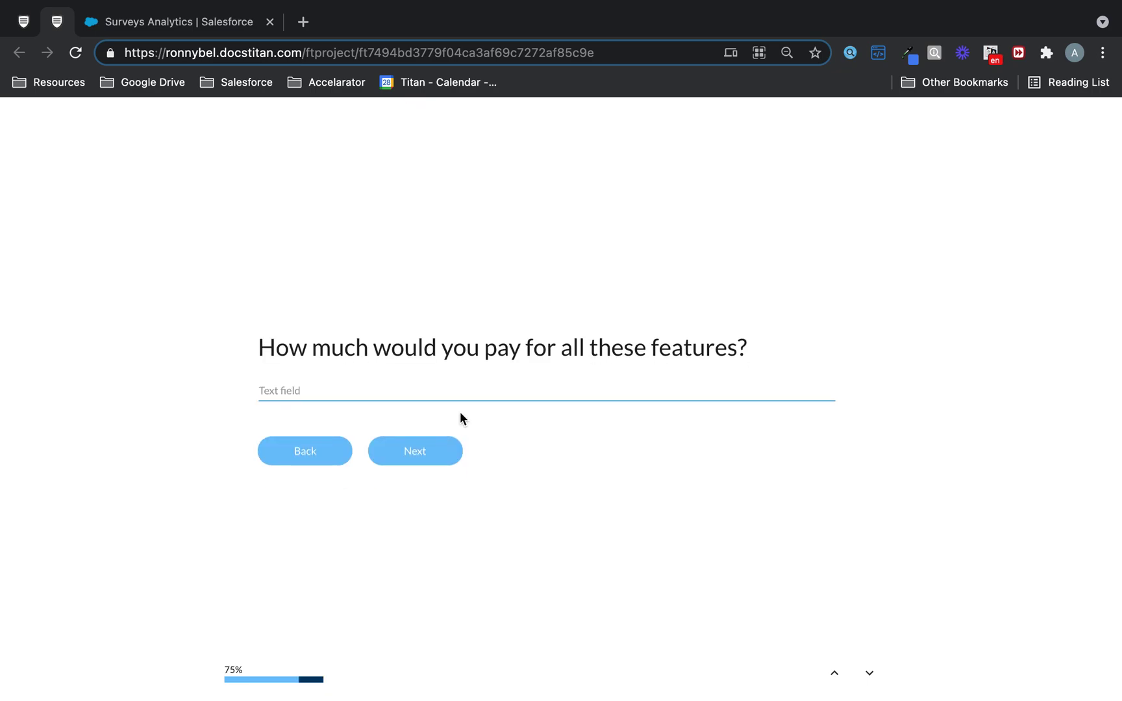
Answer the price question with 'I want it for FREE' and submit the survey.
{"action": "left_click", "coordinate": [459, 392]}
{"action": "type", "text": "I want it fo"}
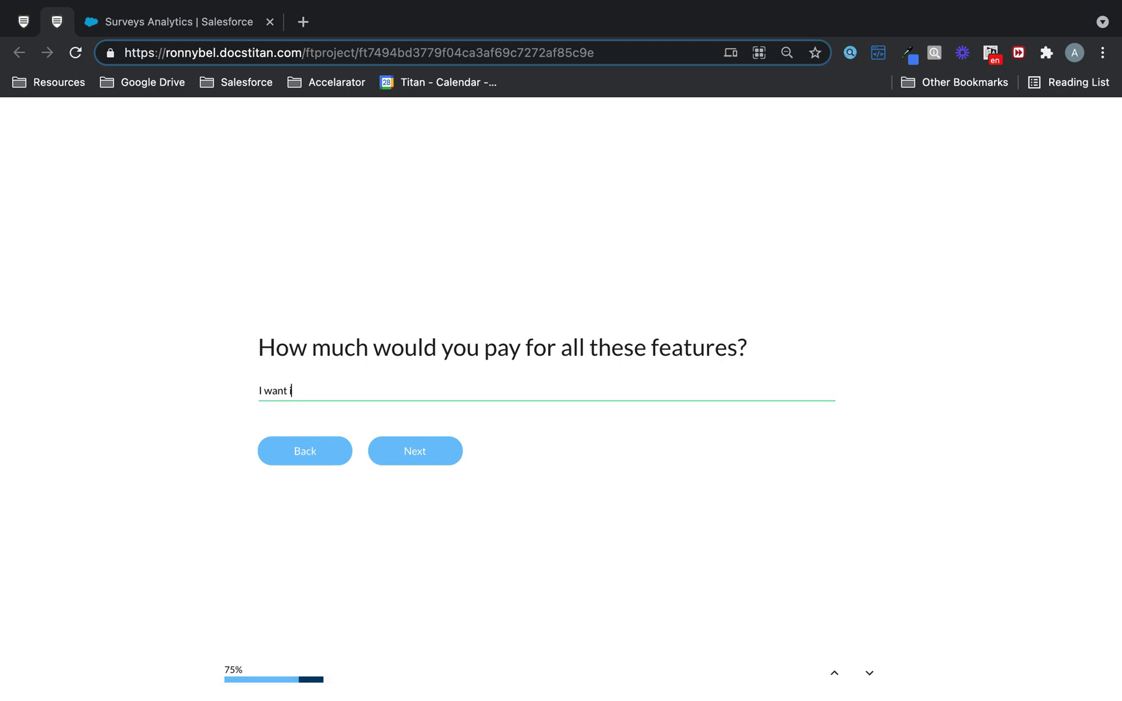
{"action": "type", "text": "r FREE!"}
{"action": "left_click", "coordinate": [429, 456]}
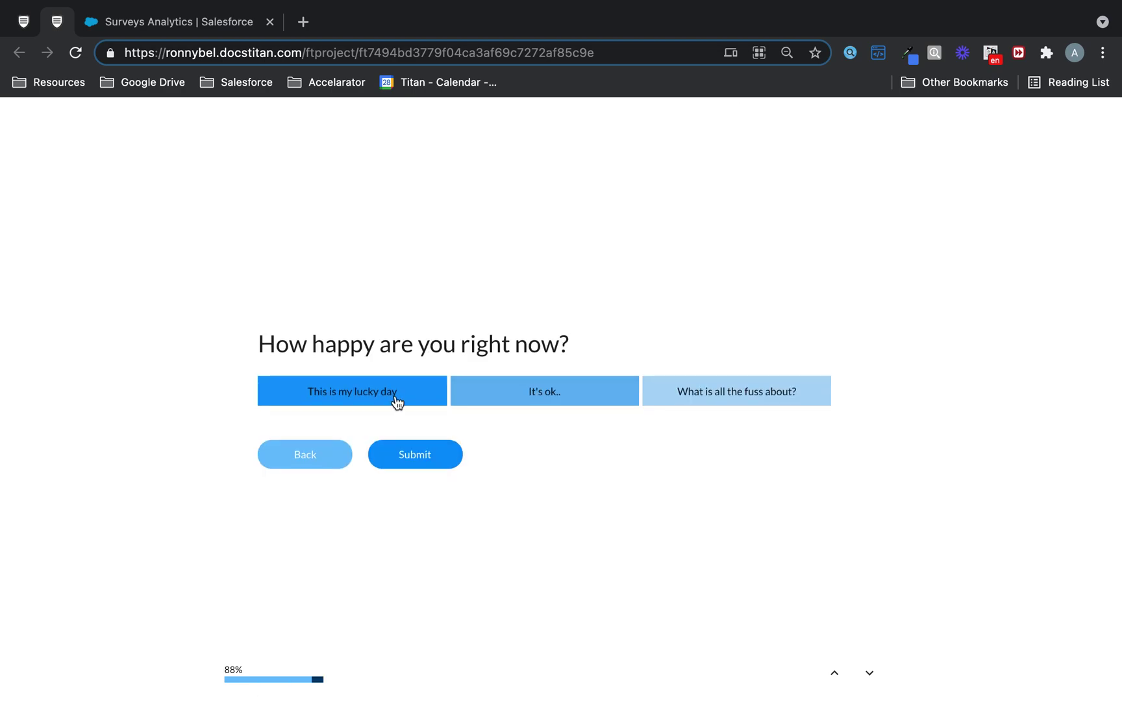
{"action": "left_click", "coordinate": [407, 454]}
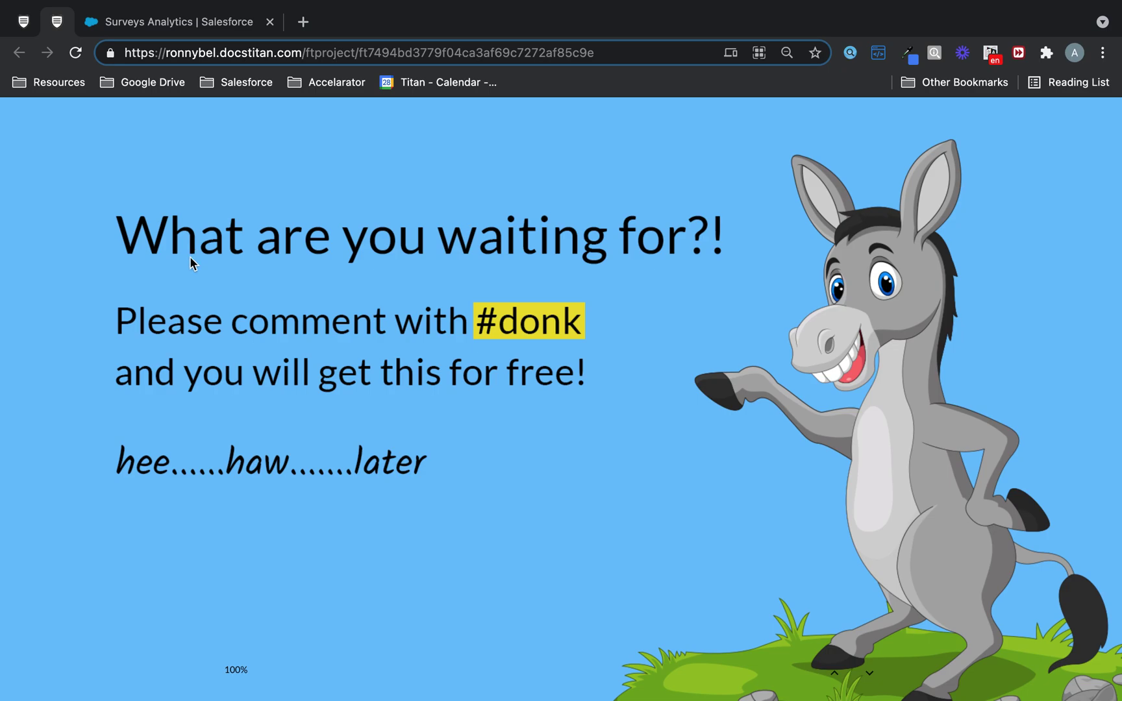
Switch to the Salesforce Surveys Analytics dashboard tab.
{"action": "left_click", "coordinate": [191, 20]}
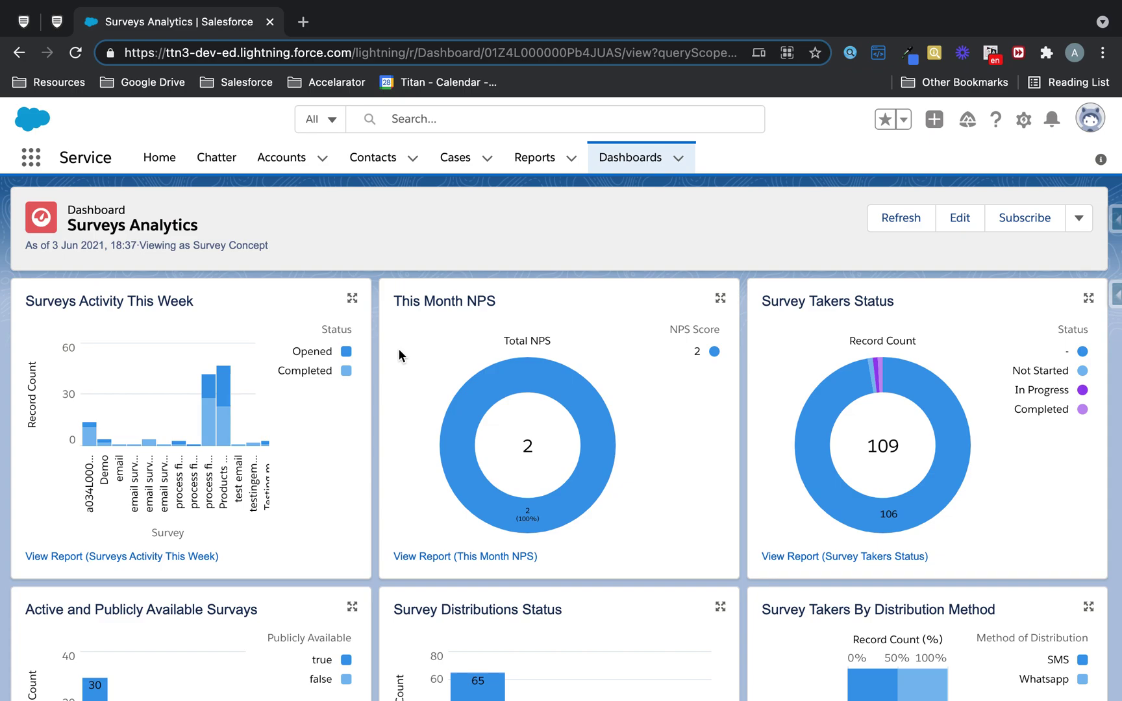
Scroll through the activity, NPS, taker-status and response charts, then return to the survey editor.
{"action": "scroll", "coordinate": [398, 348], "scroll_direction": "down", "scroll_amount": 8}
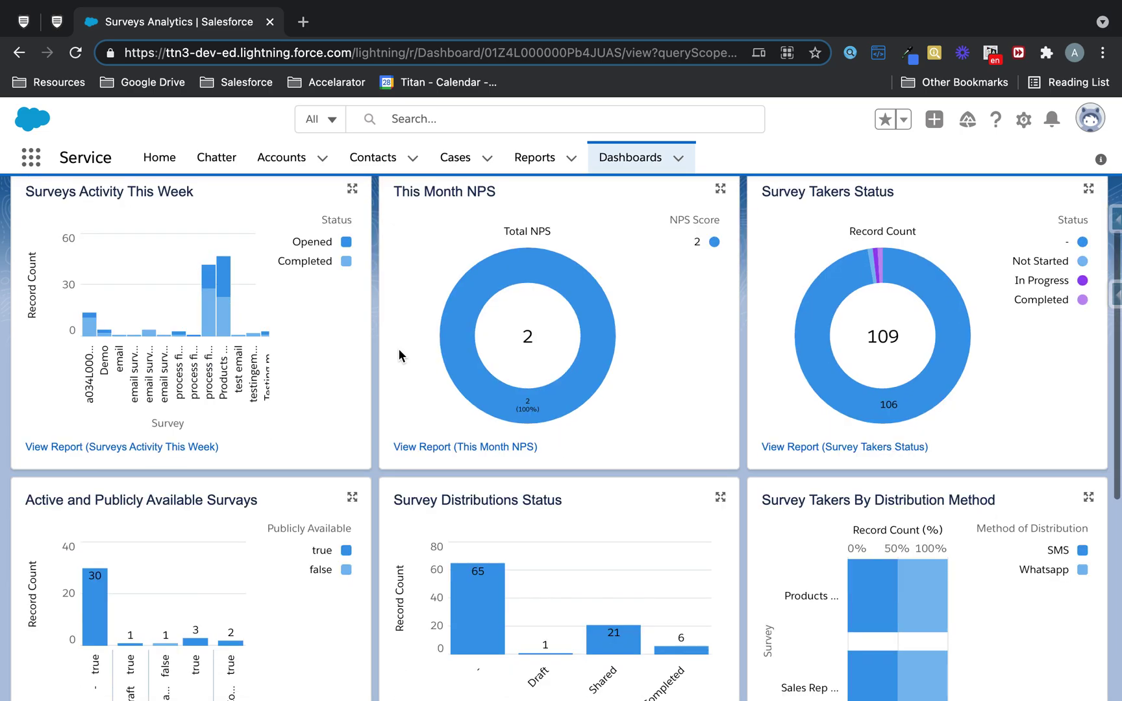
{"action": "scroll", "coordinate": [398, 348], "scroll_direction": "up", "scroll_amount": 8}
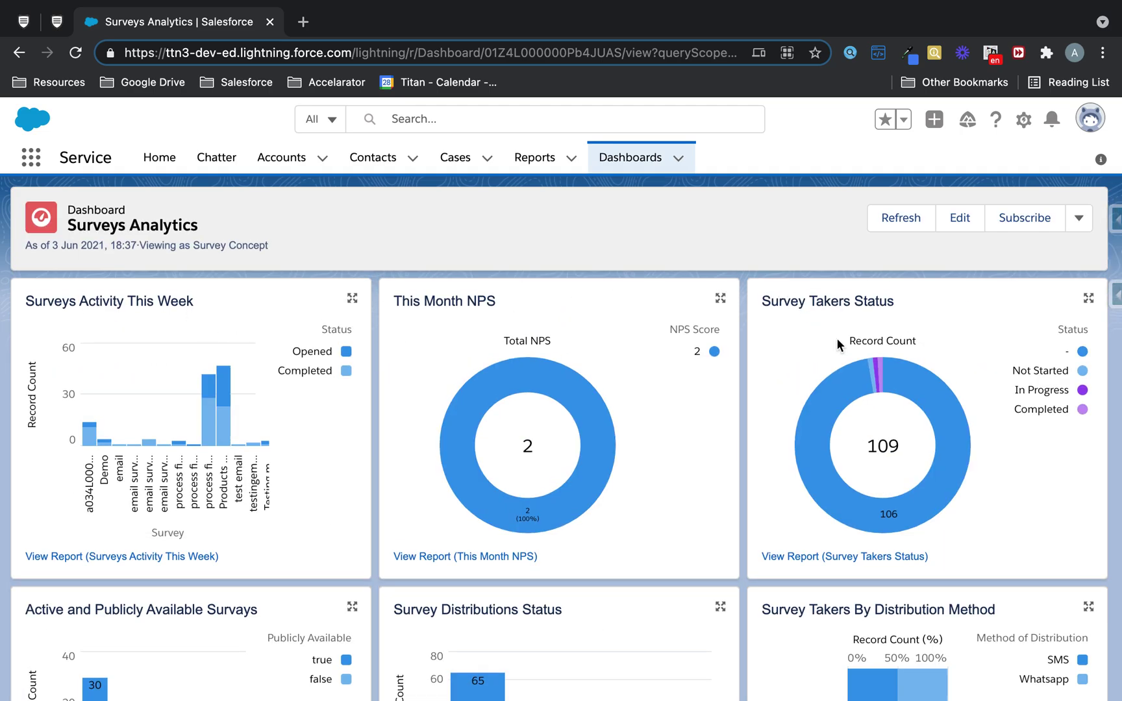
{"action": "scroll", "coordinate": [830, 299], "scroll_direction": "down", "scroll_amount": 4}
{"action": "scroll", "coordinate": [831, 384], "scroll_direction": "down", "scroll_amount": 1}
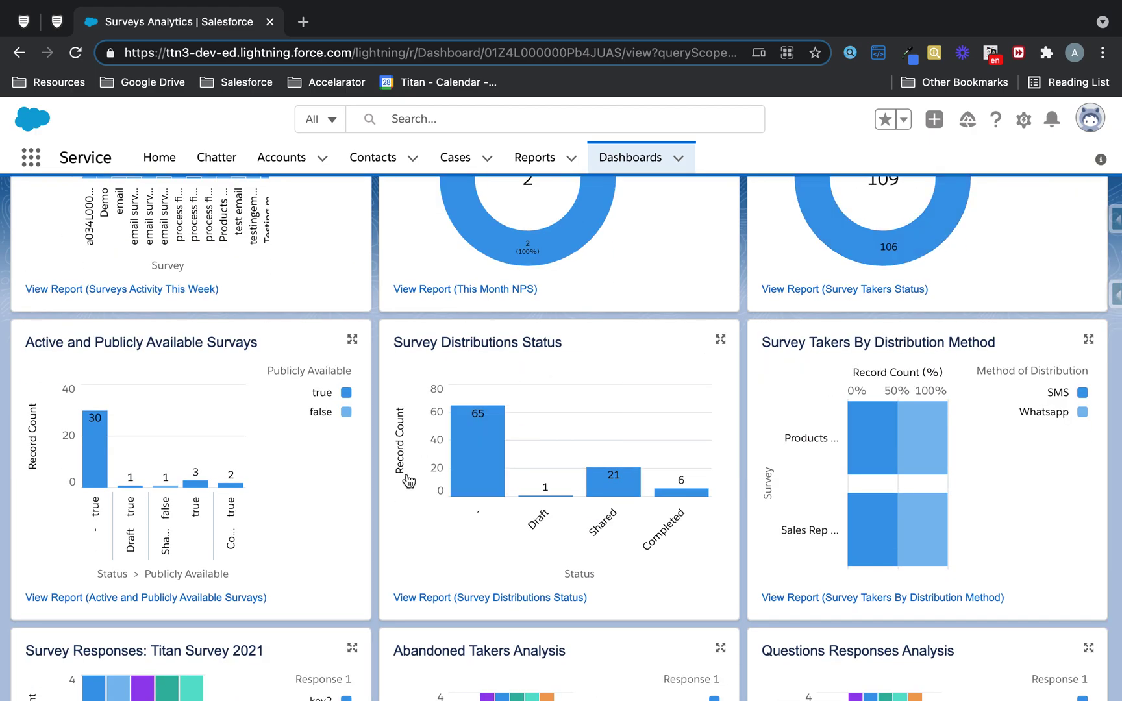
{"action": "scroll", "coordinate": [410, 481], "scroll_direction": "down", "scroll_amount": 4}
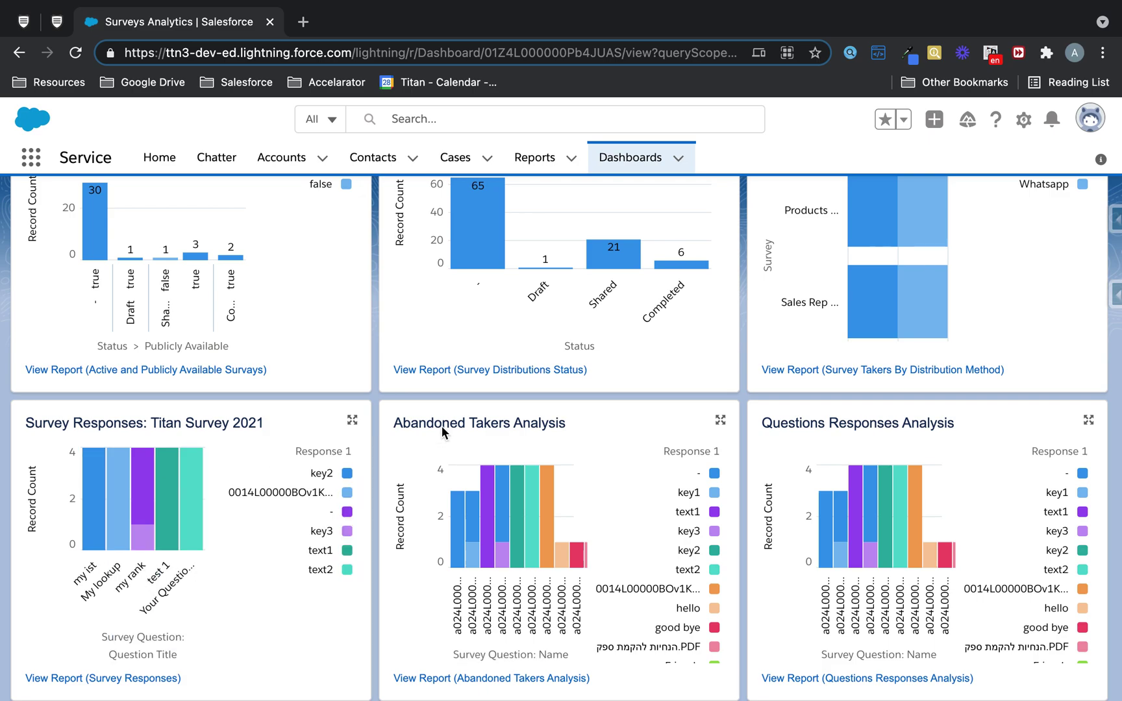
{"action": "scroll", "coordinate": [684, 475], "scroll_direction": "down", "scroll_amount": 3}
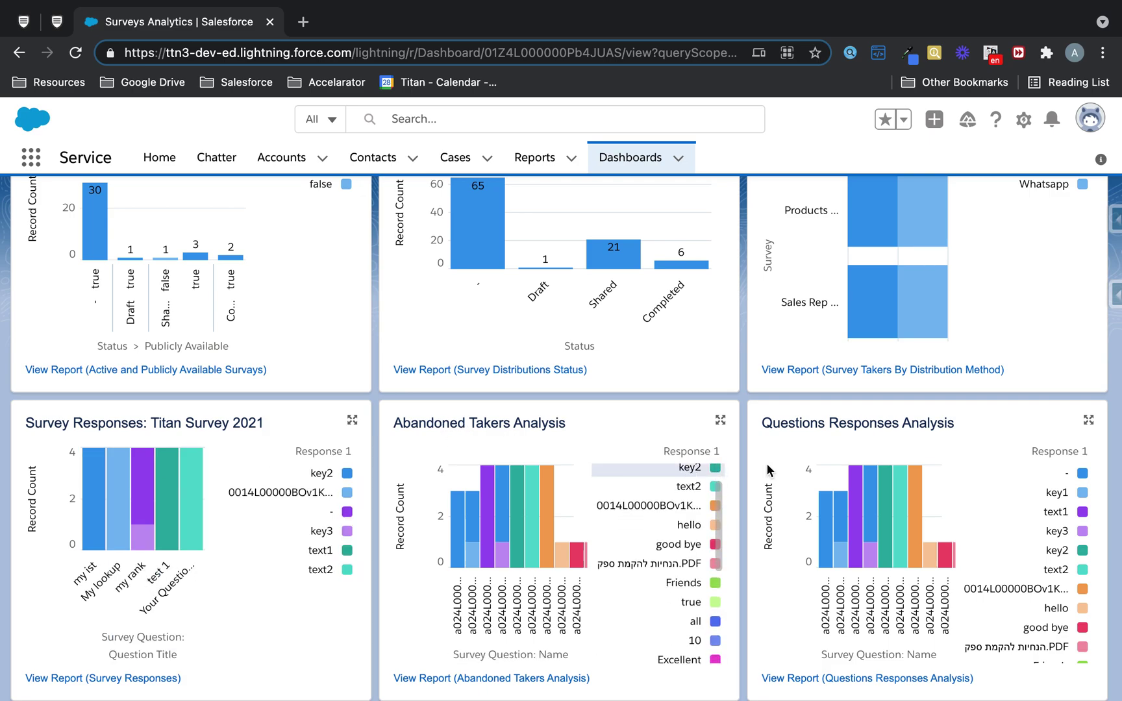
{"action": "scroll", "coordinate": [799, 462], "scroll_direction": "down", "scroll_amount": 1}
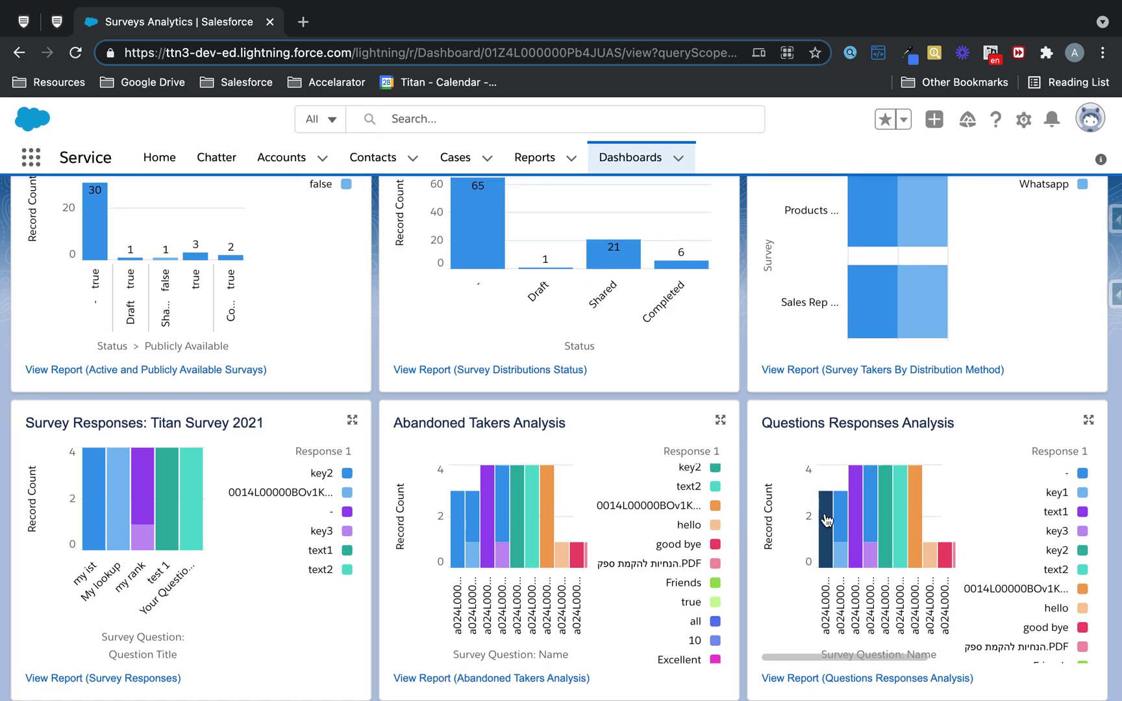
{"action": "scroll", "coordinate": [956, 473], "scroll_direction": "up", "scroll_amount": 8}
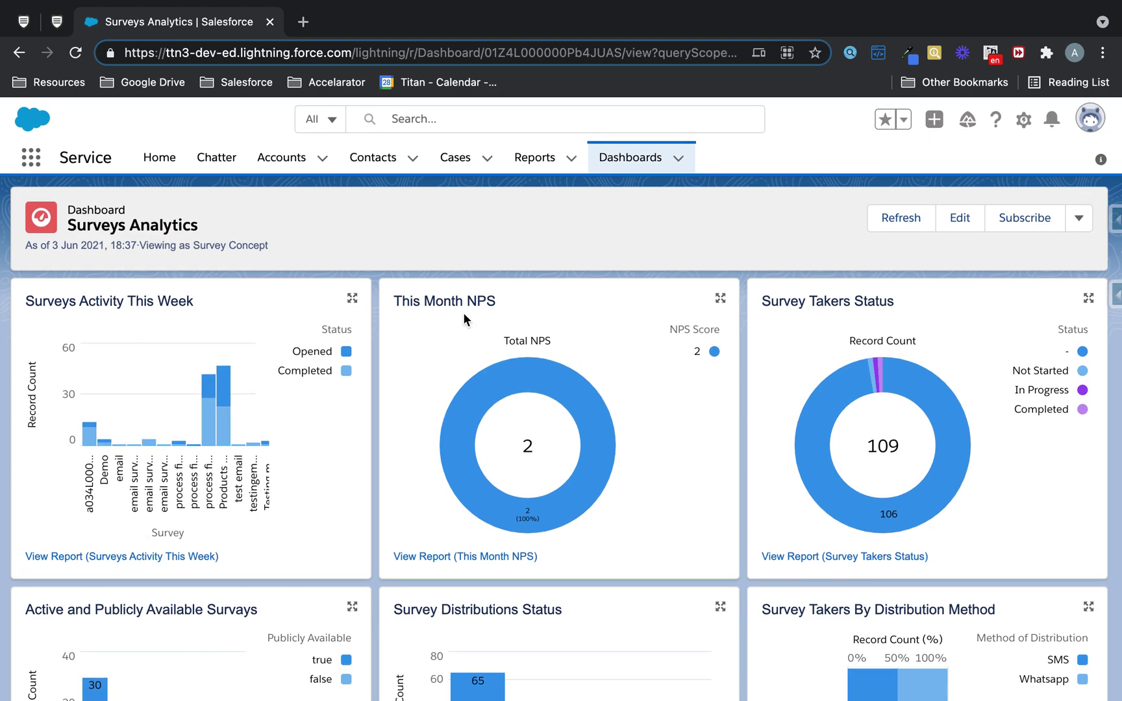
{"action": "left_click", "coordinate": [25, 25]}
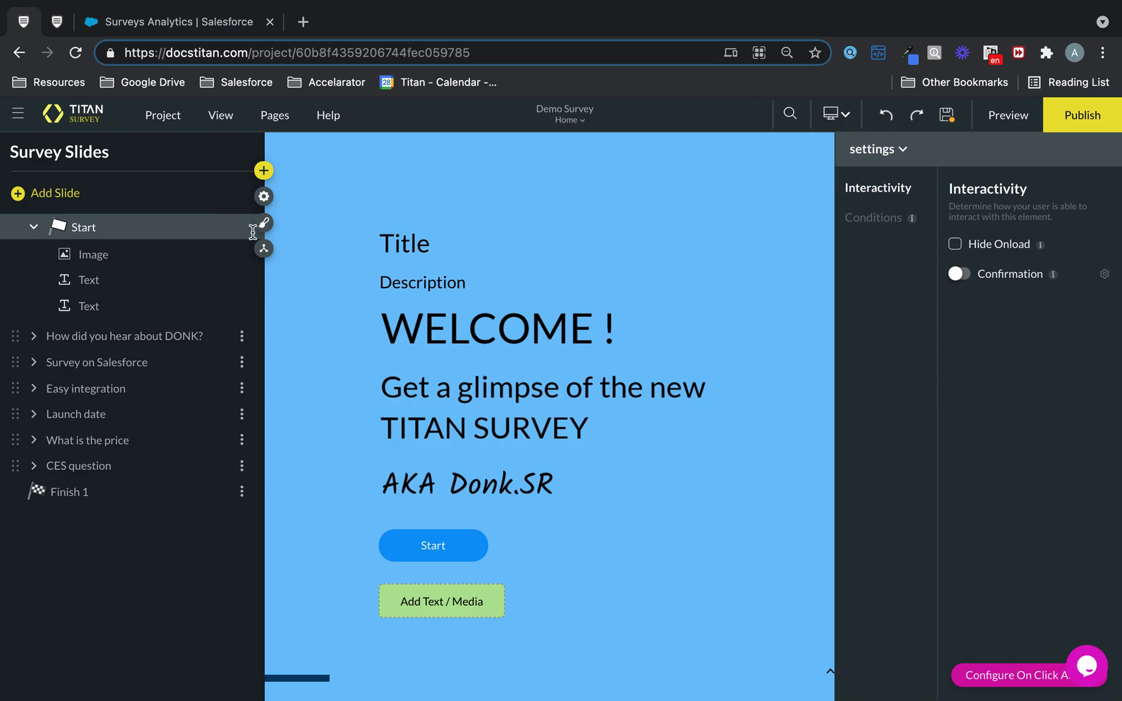
Start a custom question flow and add the Easy integration and What is the price questions.
{"action": "left_click", "coordinate": [265, 249]}
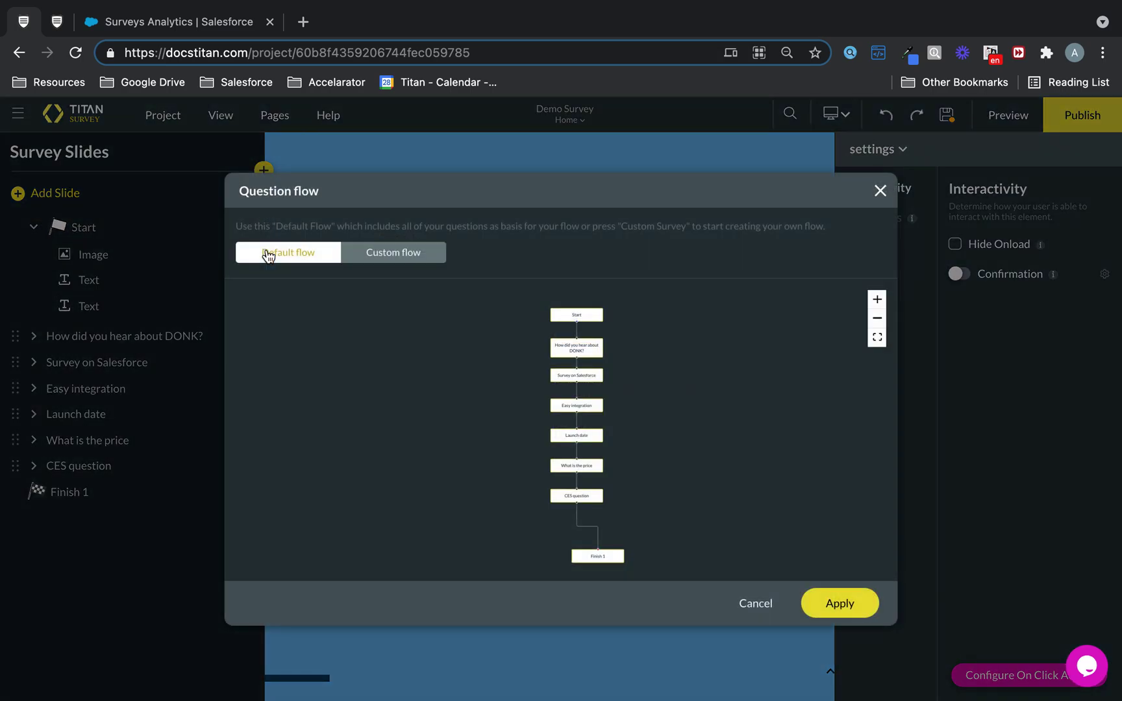
{"action": "left_click", "coordinate": [877, 299]}
{"action": "left_click_drag", "start_coordinate": [693, 363], "coordinate": [690, 549]}
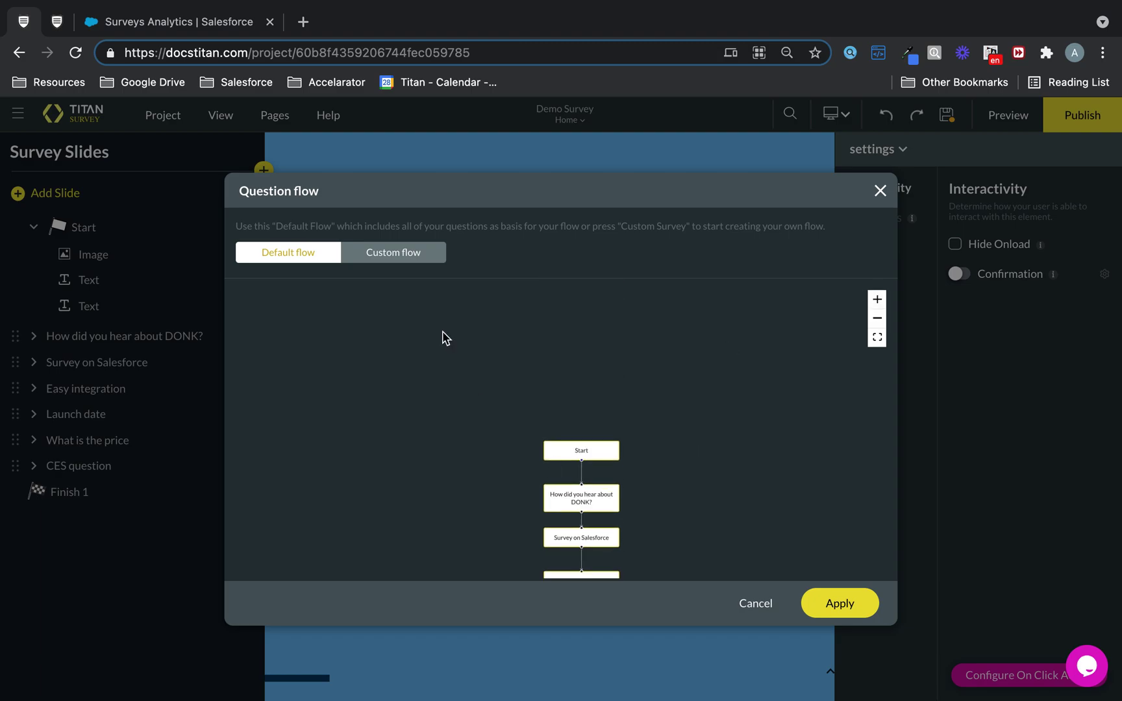
{"action": "left_click", "coordinate": [404, 259]}
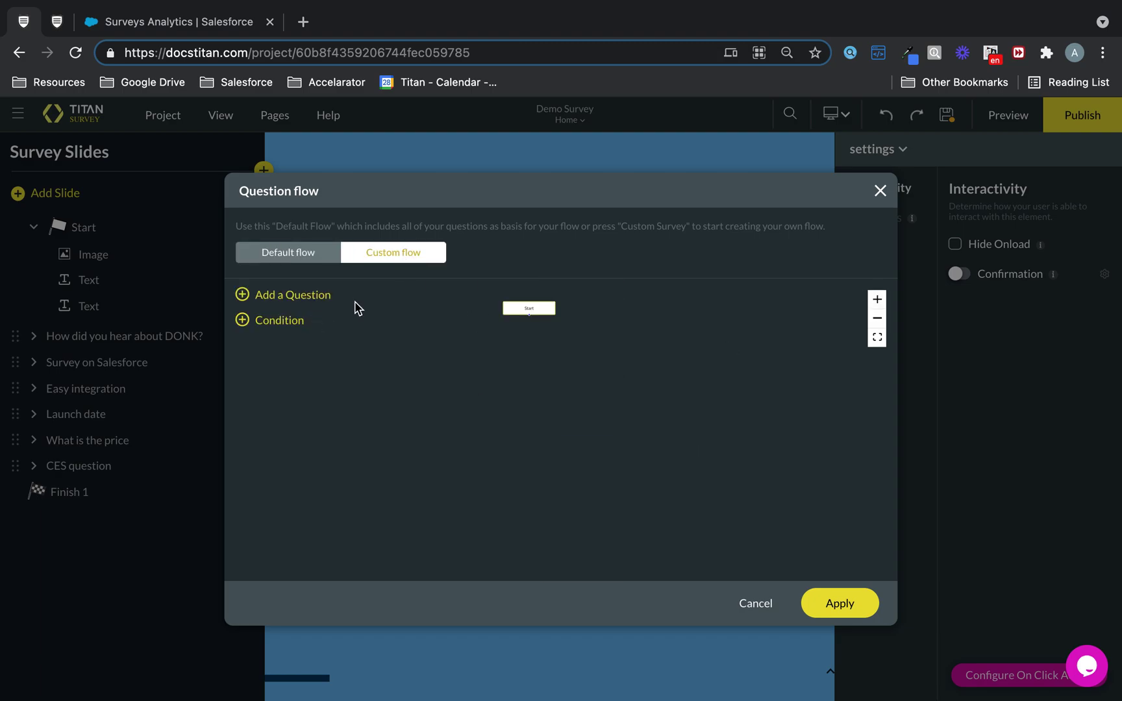
{"action": "left_click", "coordinate": [295, 294]}
{"action": "left_click", "coordinate": [397, 348]}
{"action": "left_click", "coordinate": [425, 402]}
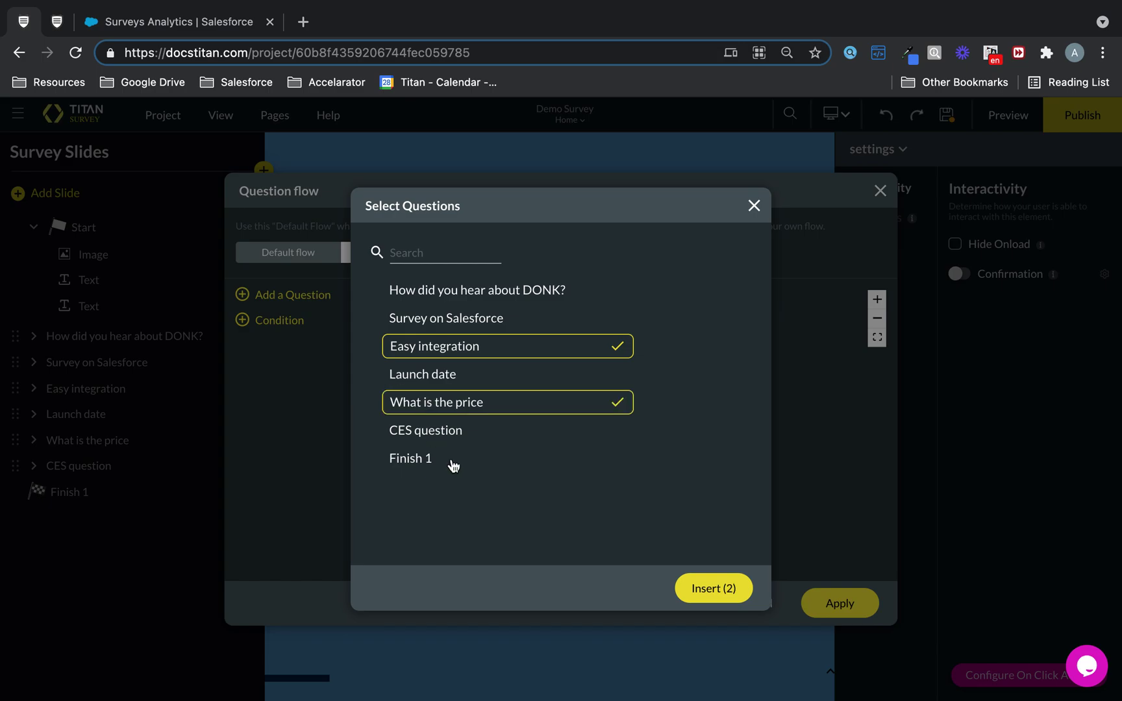
{"action": "left_click", "coordinate": [704, 590]}
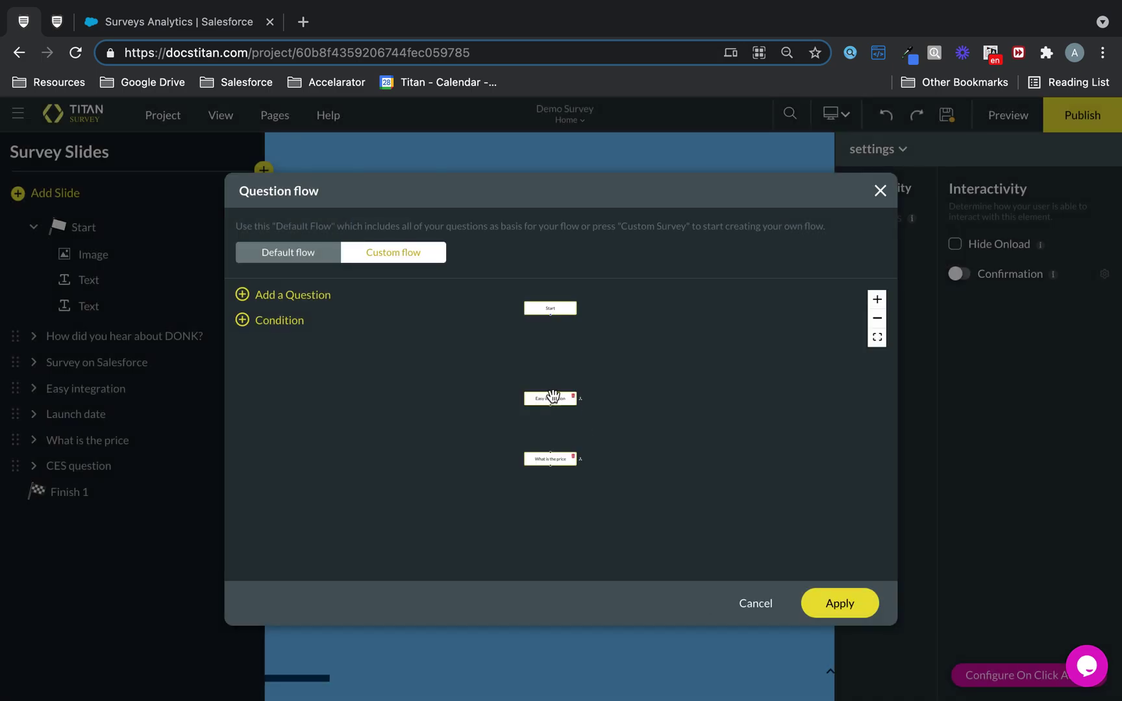
Connect Start to Easy integration, add a condition, and return to the live survey tab.
{"action": "left_click", "coordinate": [876, 304]}
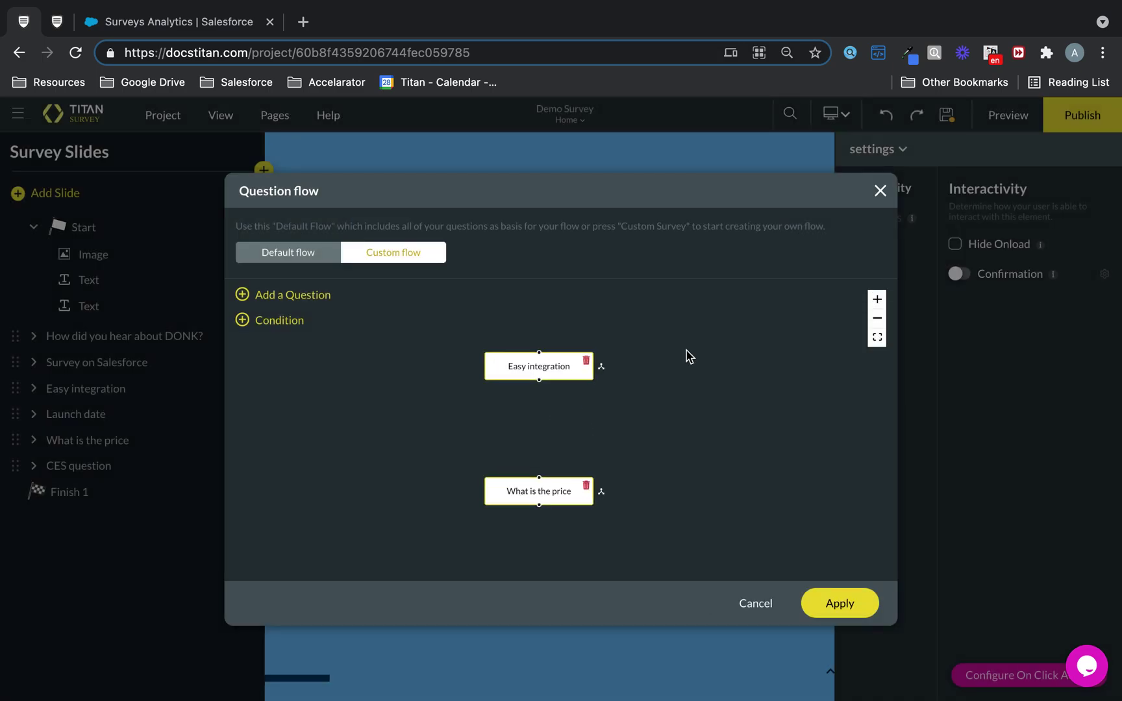
{"action": "left_click", "coordinate": [877, 299]}
{"action": "left_click_drag", "start_coordinate": [558, 454], "coordinate": [542, 596]}
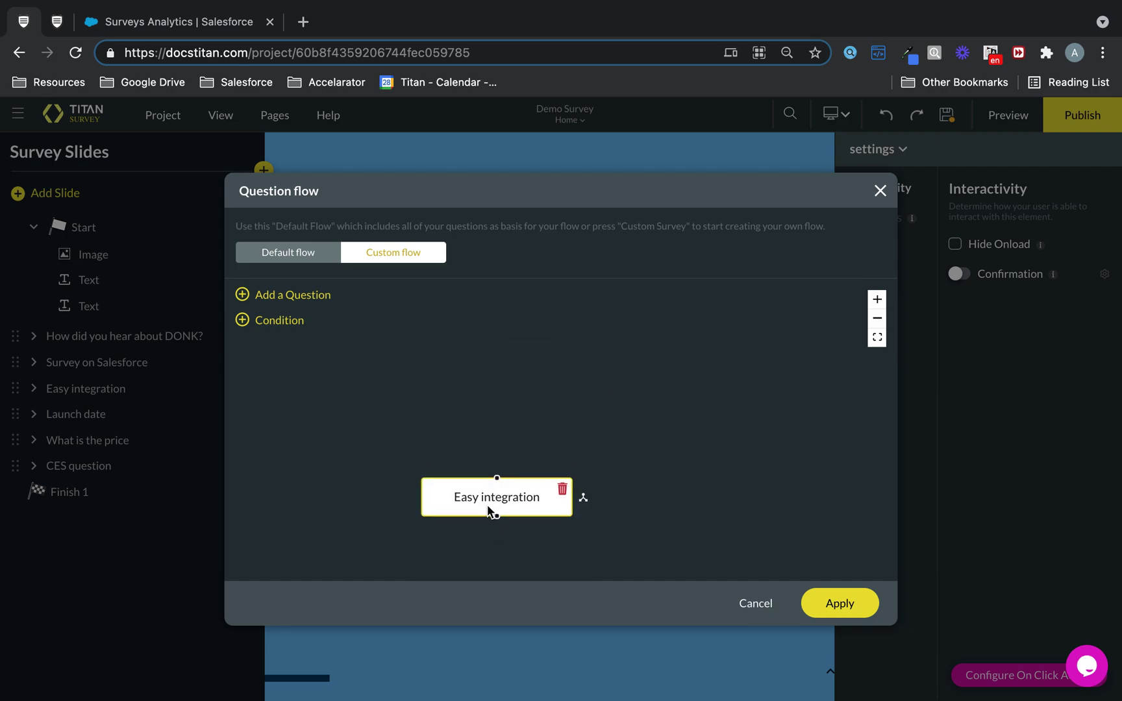
{"action": "left_click_drag", "start_coordinate": [493, 477], "coordinate": [497, 308]}
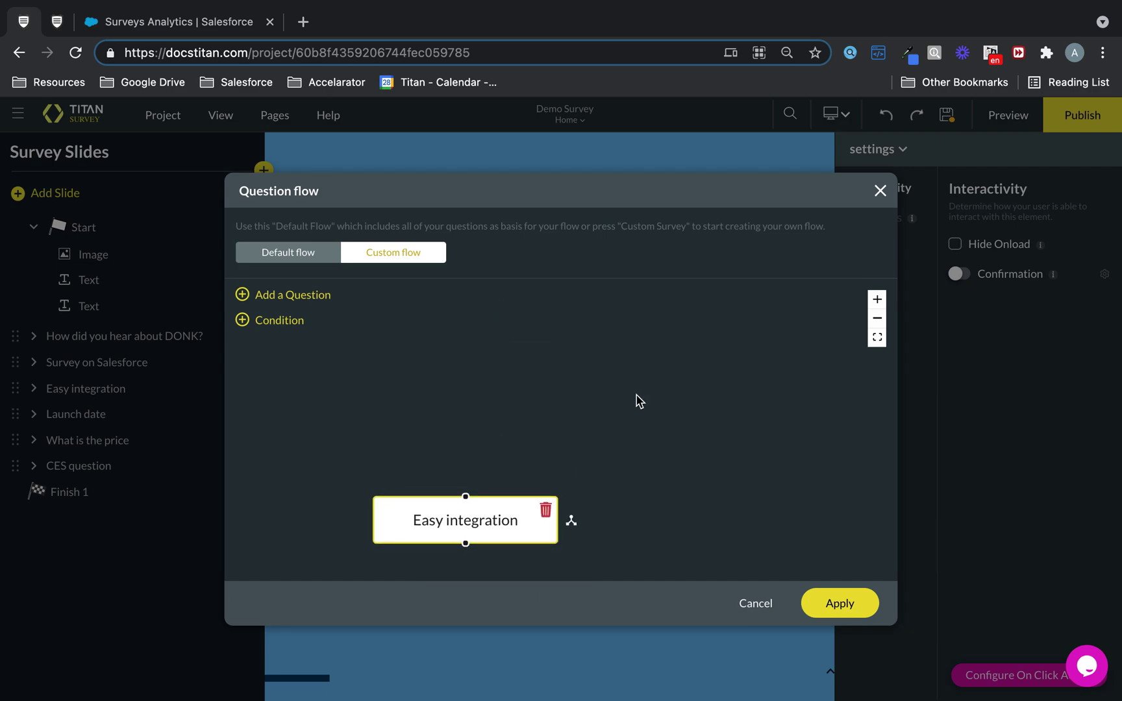
{"action": "scroll", "coordinate": [640, 402], "scroll_direction": "down", "scroll_amount": 3}
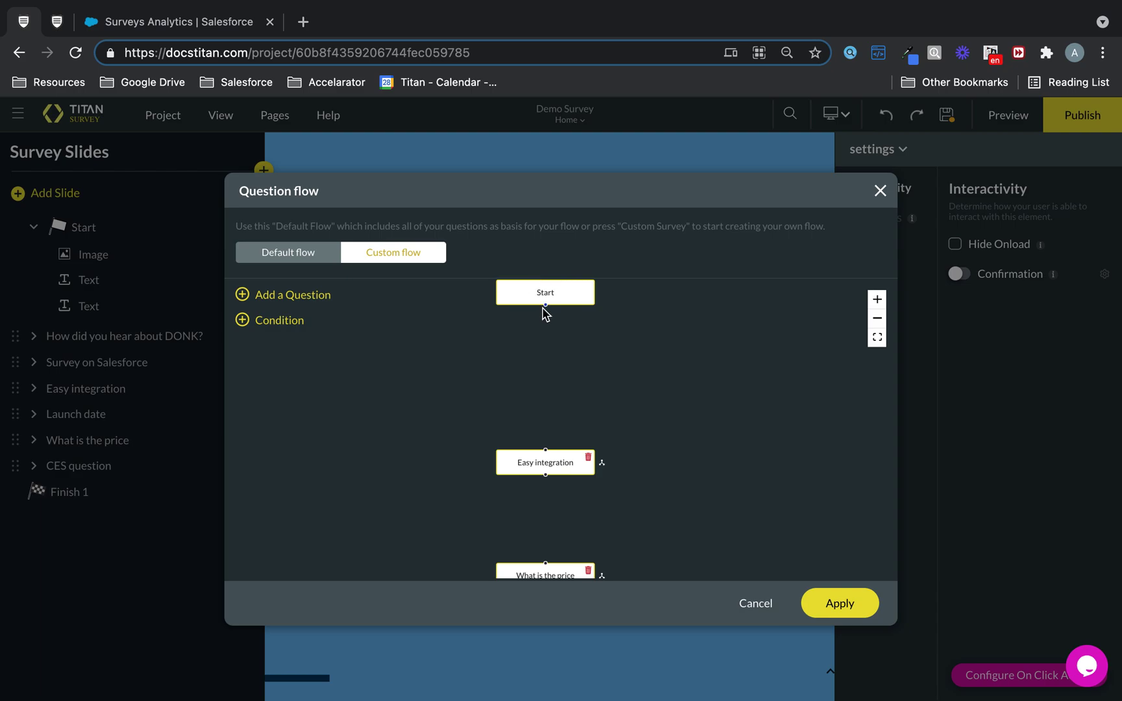
{"action": "left_click_drag", "start_coordinate": [545, 305], "coordinate": [544, 570]}
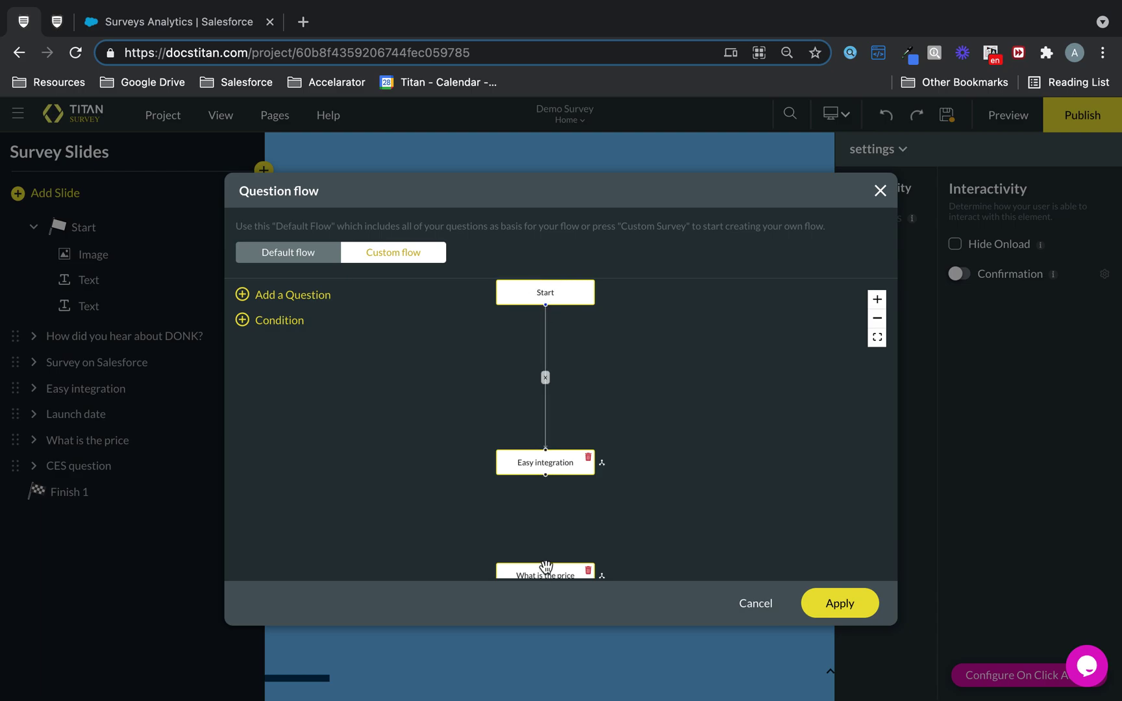
{"action": "left_click", "coordinate": [278, 322]}
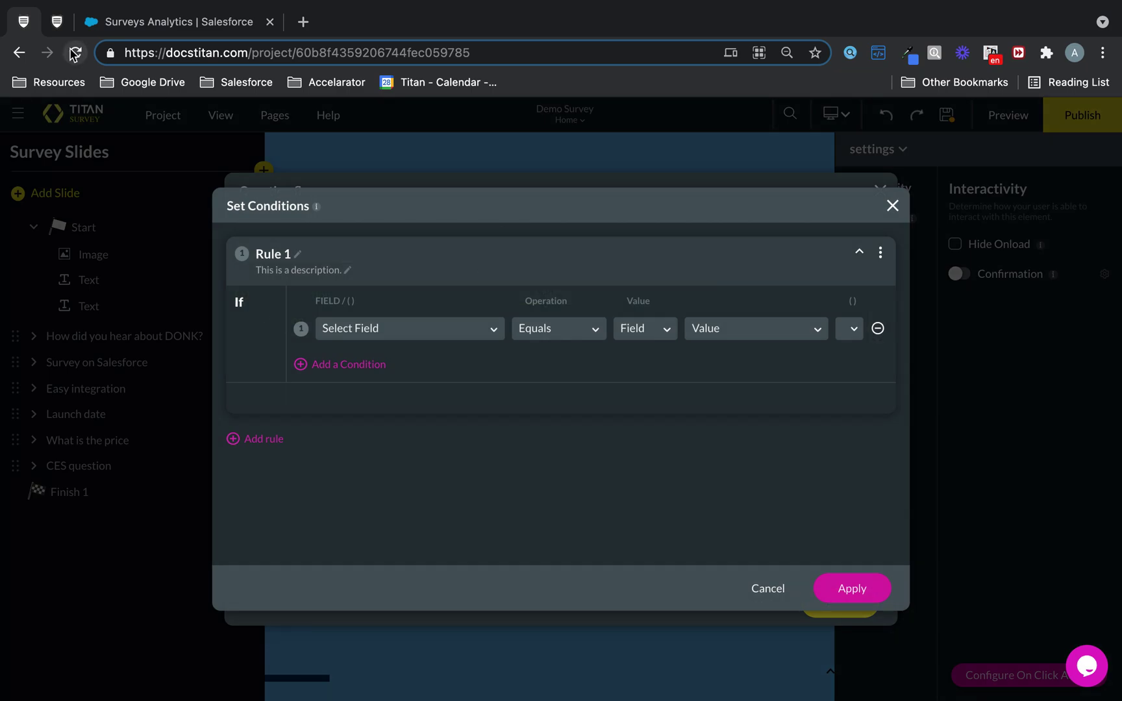
{"action": "left_click", "coordinate": [57, 22]}
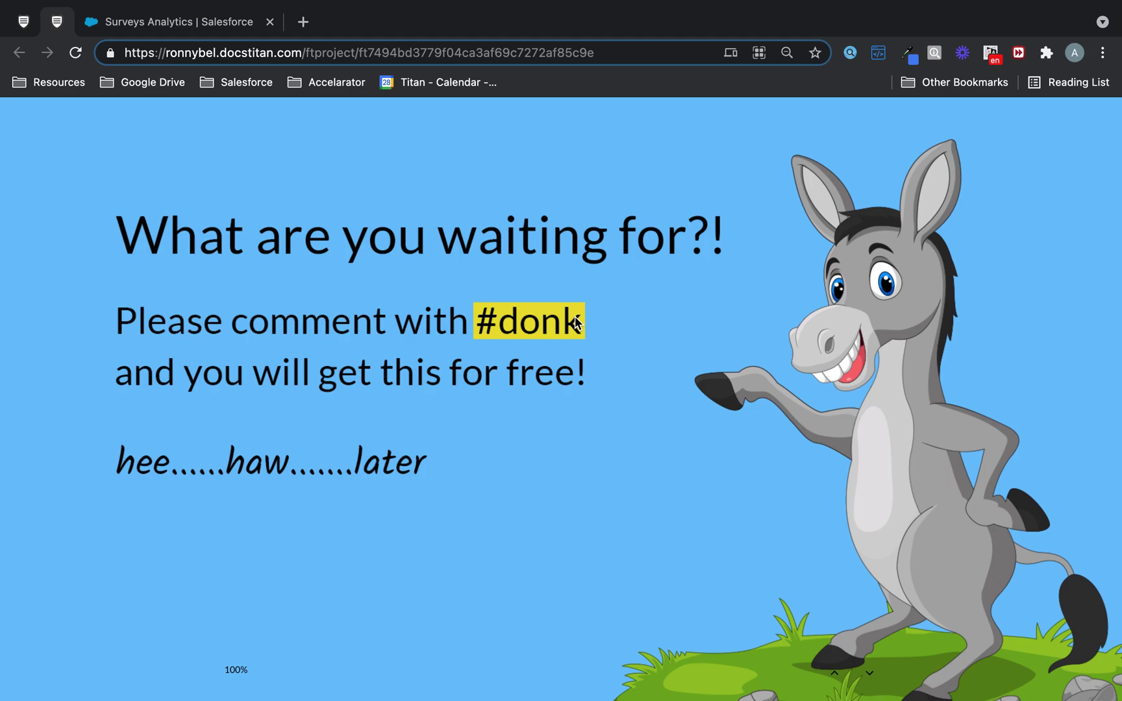